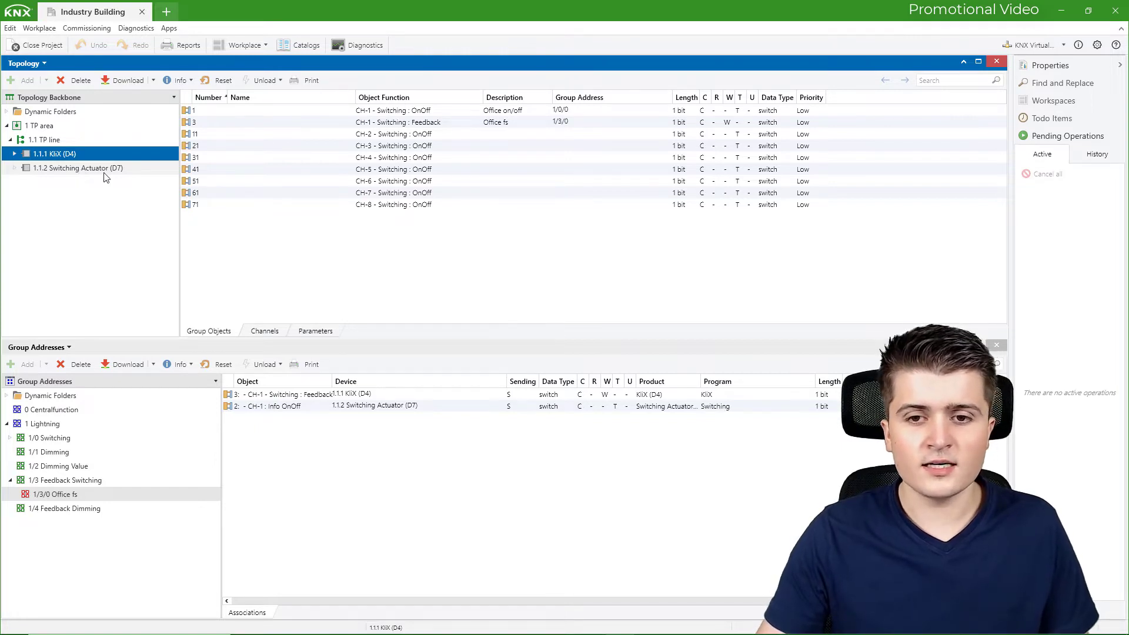
# Open the product catalog and close the Group Addresses panel.
pyautogui.click(135, 231)
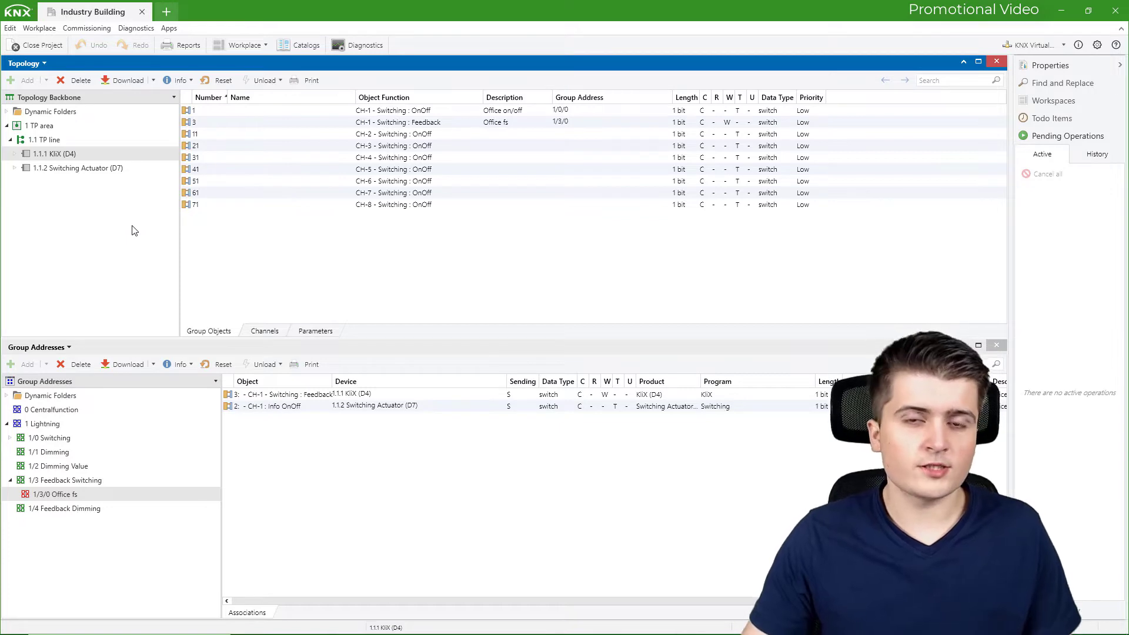
pyautogui.click(302, 46)
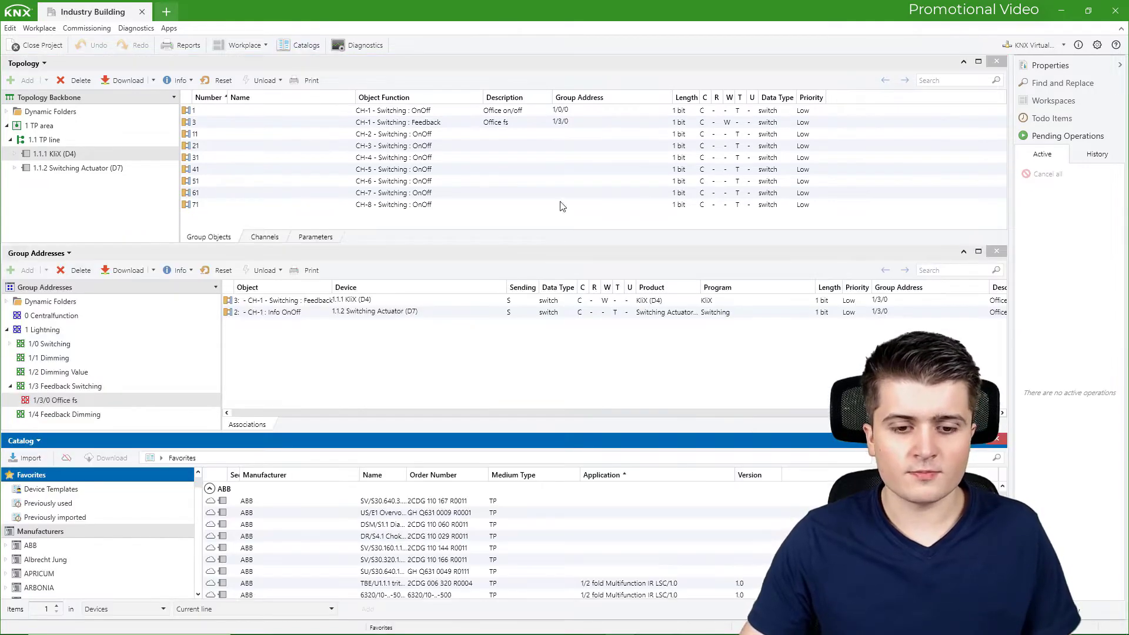
pyautogui.click(997, 251)
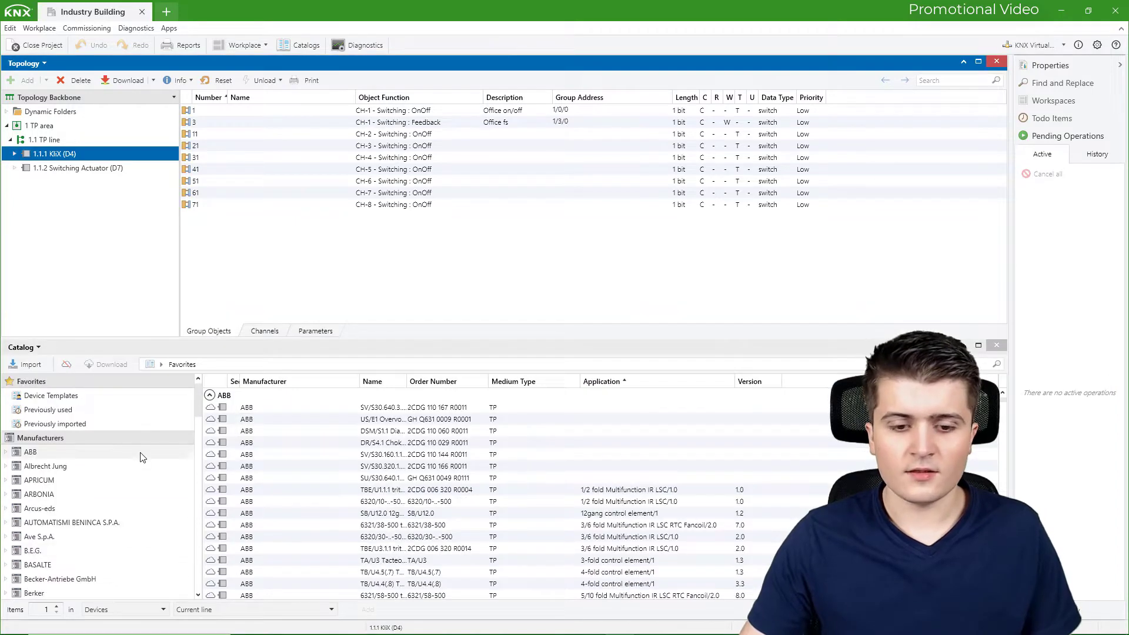
# Add the KNX Association Blinds Control device 0202 - BA, version 2.4, to the 1.1 TP line and close the catalog.
pyautogui.scroll(-12, 141, 459)
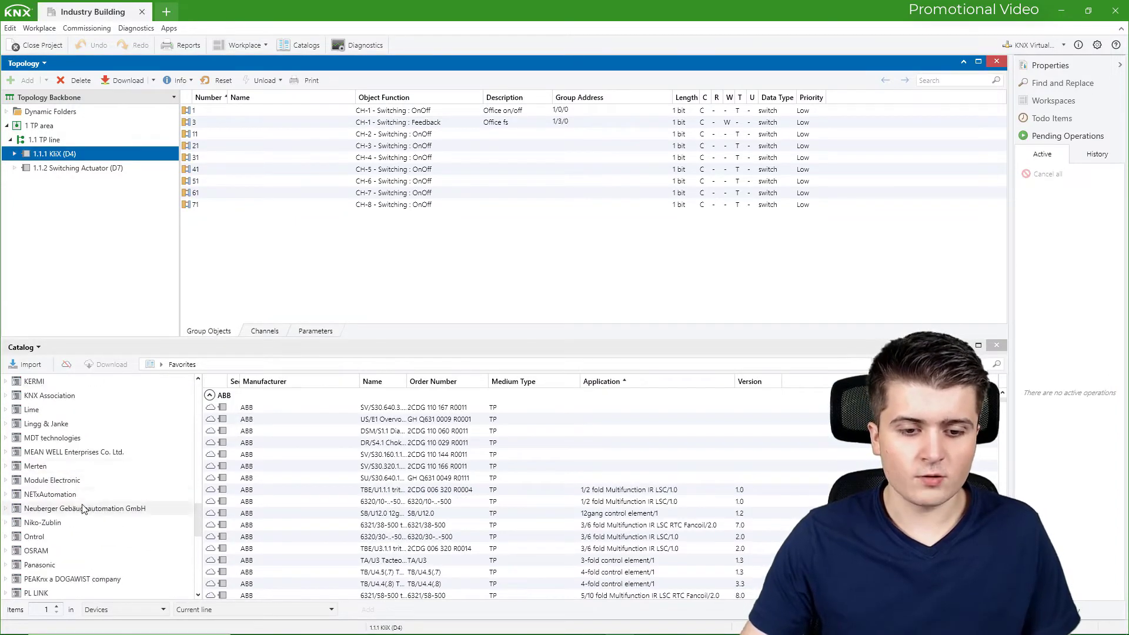
pyautogui.scroll(1, 79, 447)
pyautogui.click(77, 440)
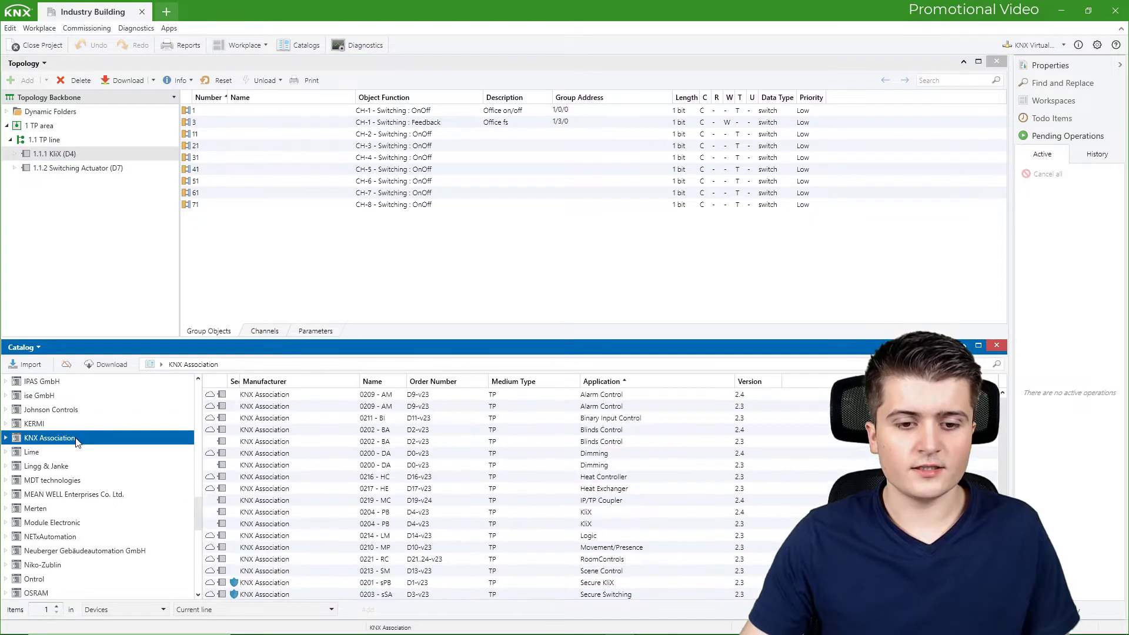
pyautogui.click(575, 430)
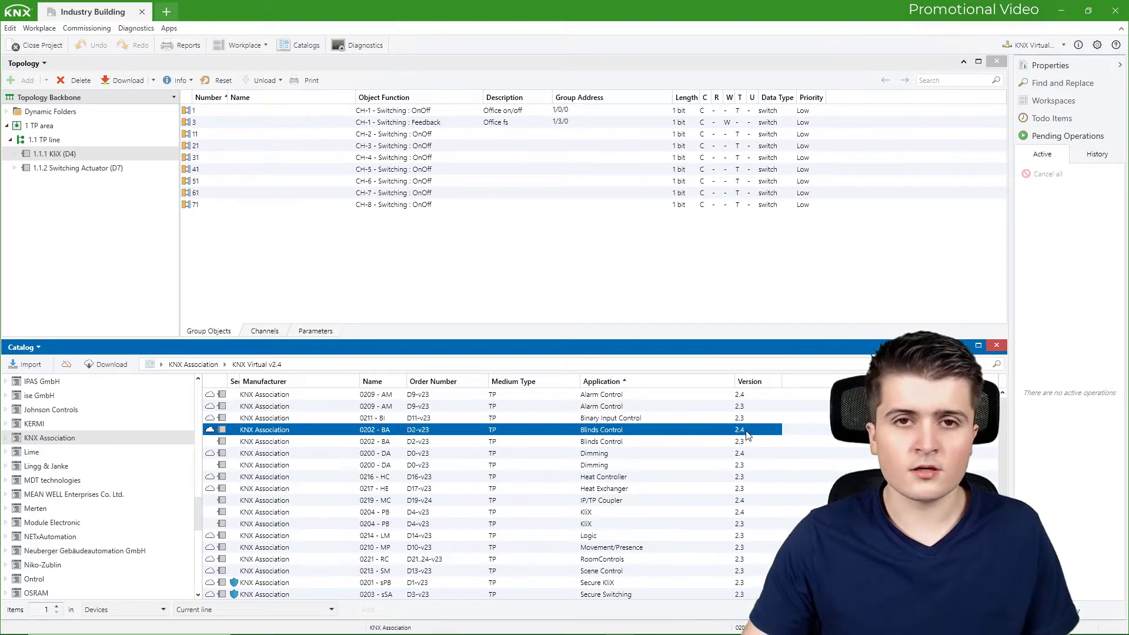
pyautogui.moveTo(741, 433); pyautogui.dragTo(75, 144)
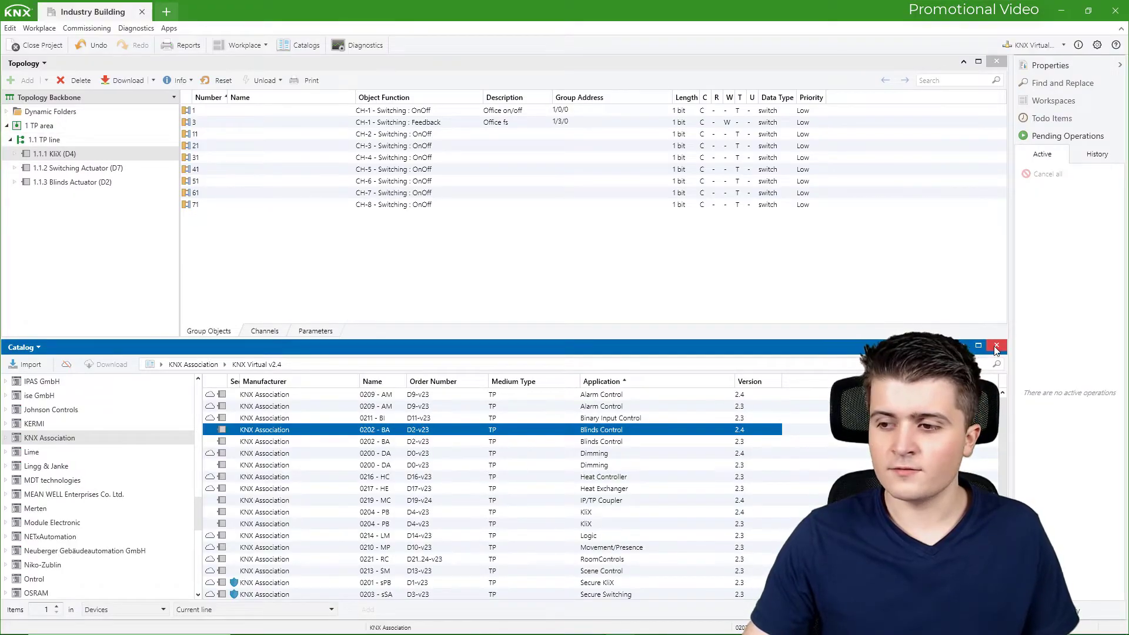
pyautogui.click(345, 265)
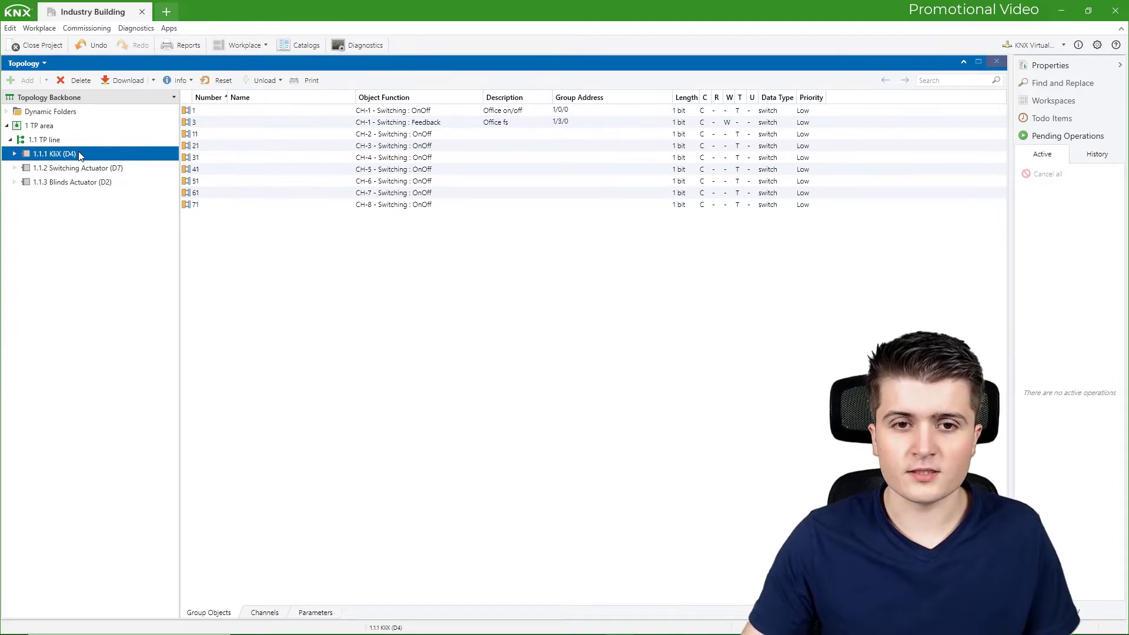
# Set the function of channel CH-2 on the 1.1.1 KliX device to Blinds - Feedback (black/yellow/red).
pyautogui.click(336, 610)
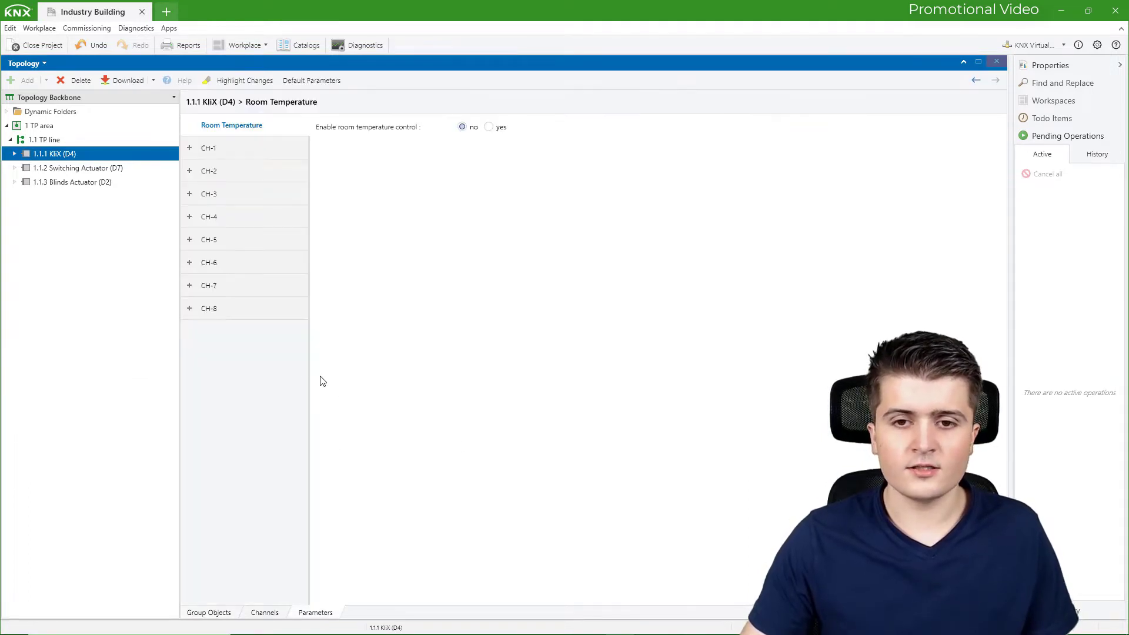
pyautogui.click(213, 148)
pyautogui.click(210, 194)
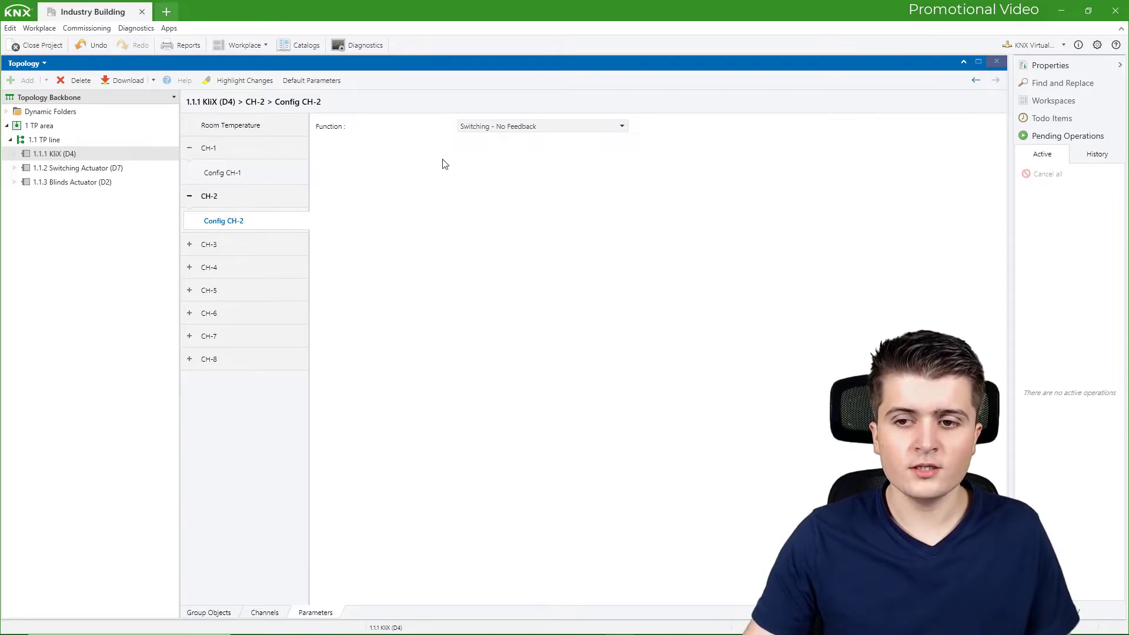
pyautogui.click(507, 127)
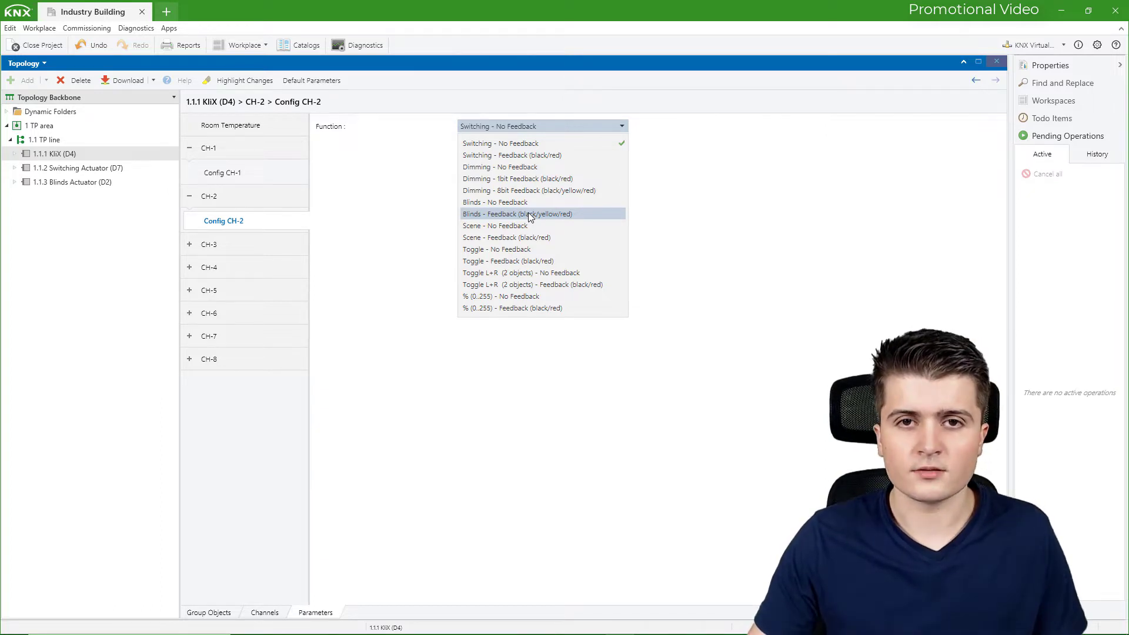
pyautogui.click(530, 217)
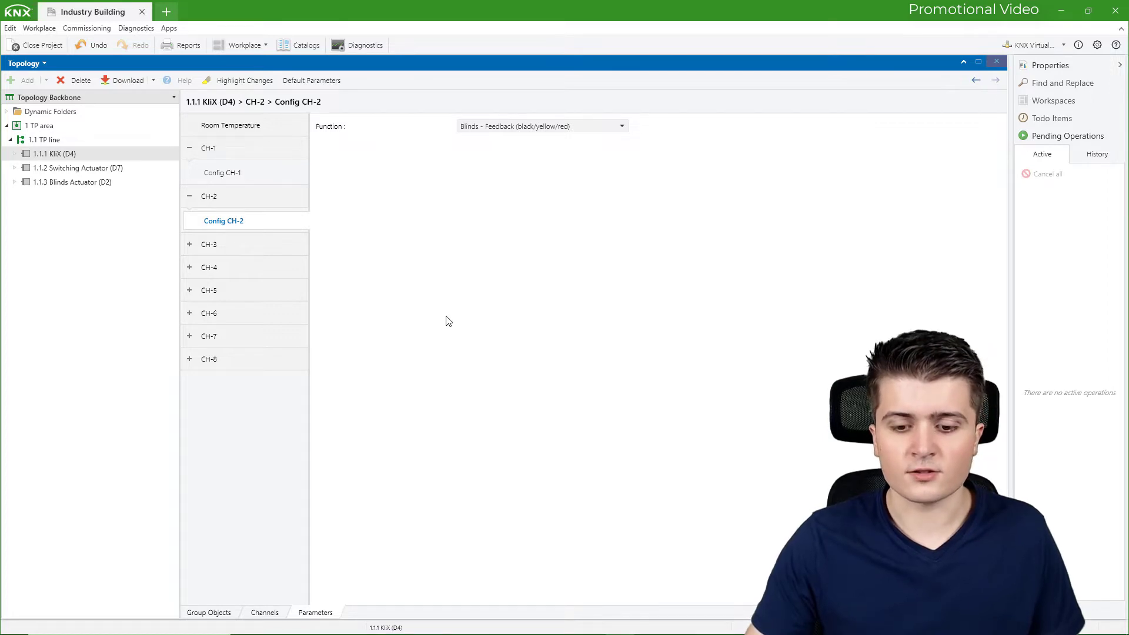
# Examine the KliX device's CH-2 blinds control group objects: Move, Step/Stop and Feedback.
pyautogui.click(222, 612)
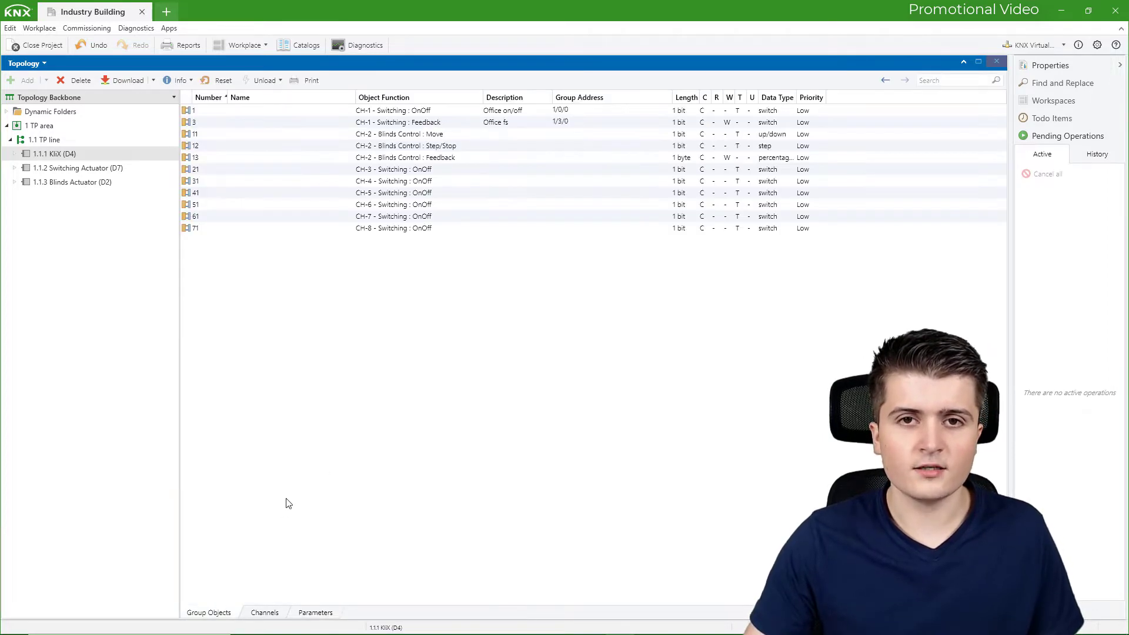
pyautogui.click(463, 134)
pyautogui.keyDown('shift'); pyautogui.click(382, 157); pyautogui.keyUp('shift')
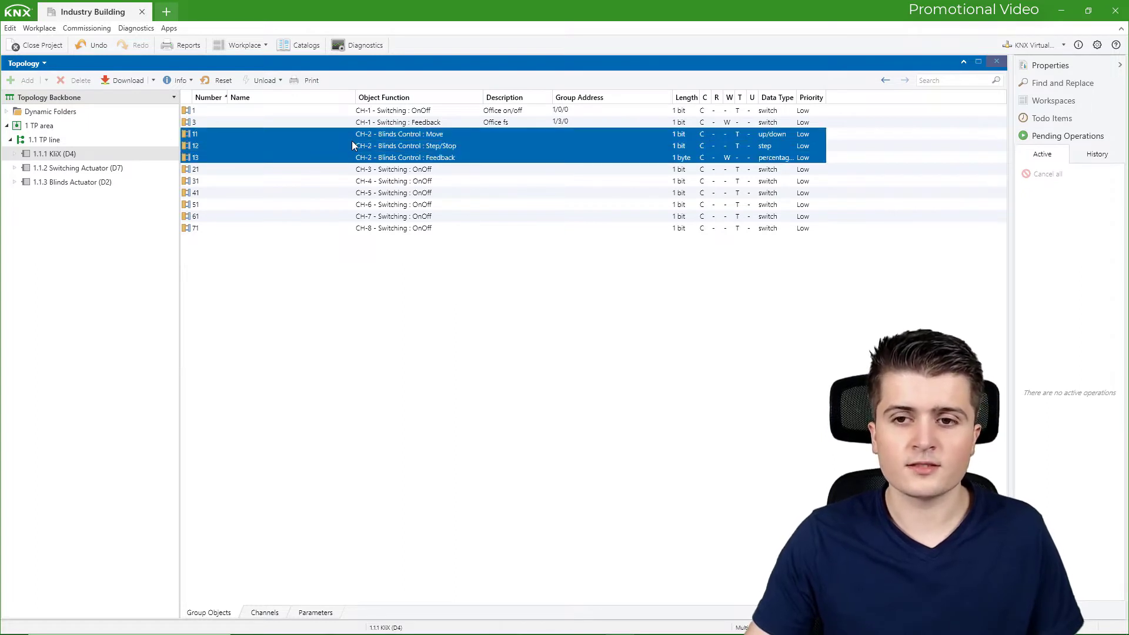
pyautogui.click(347, 99)
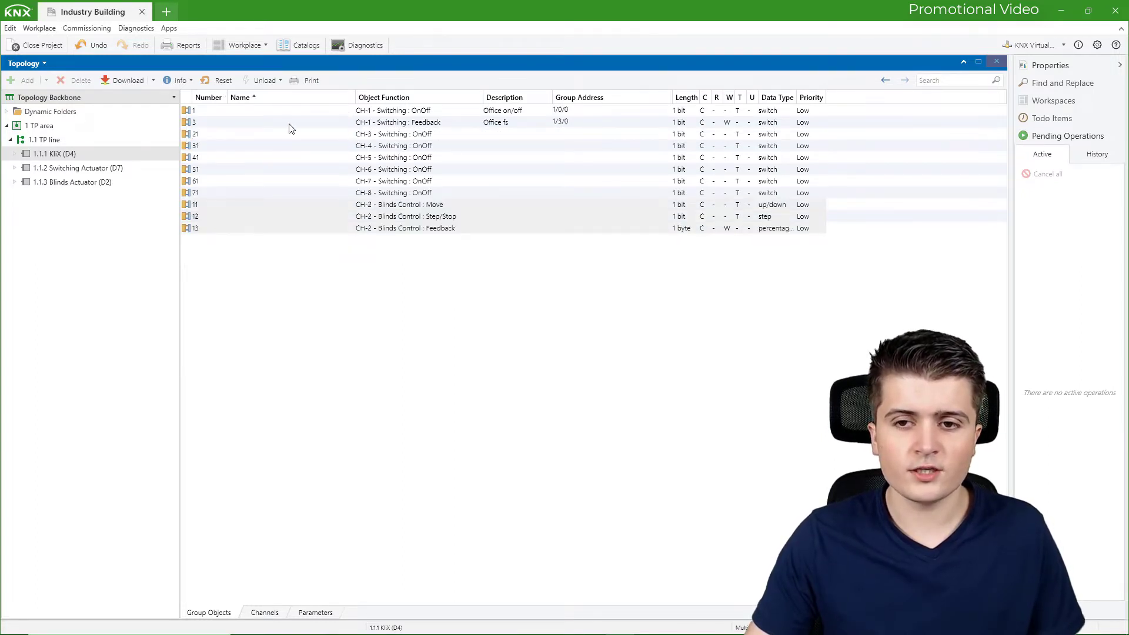
pyautogui.click(219, 99)
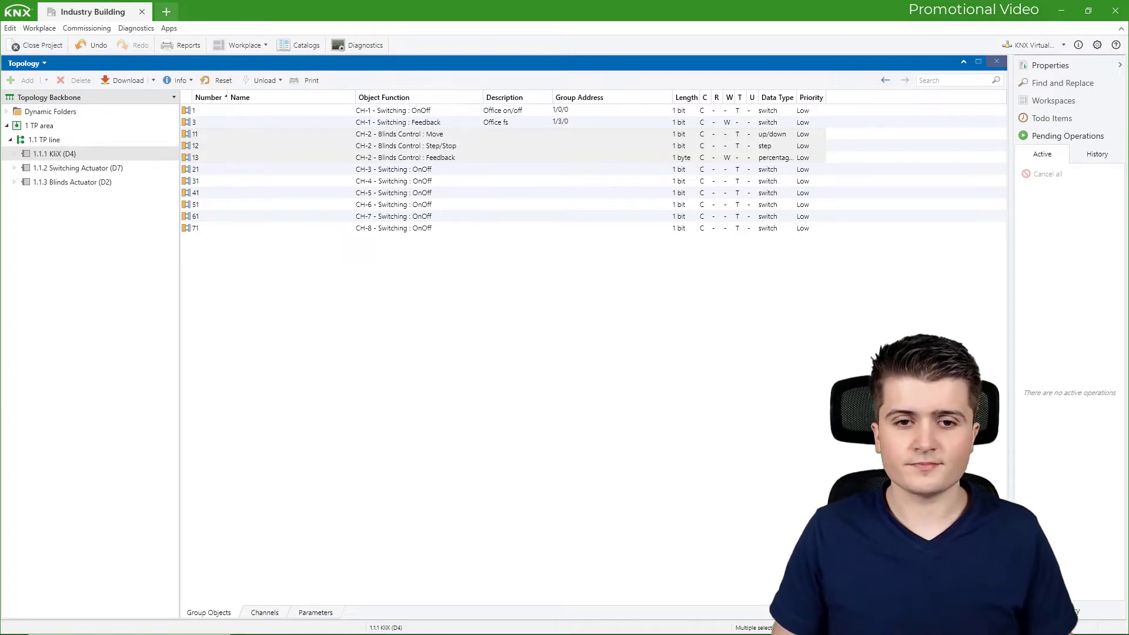
pyautogui.click(357, 247)
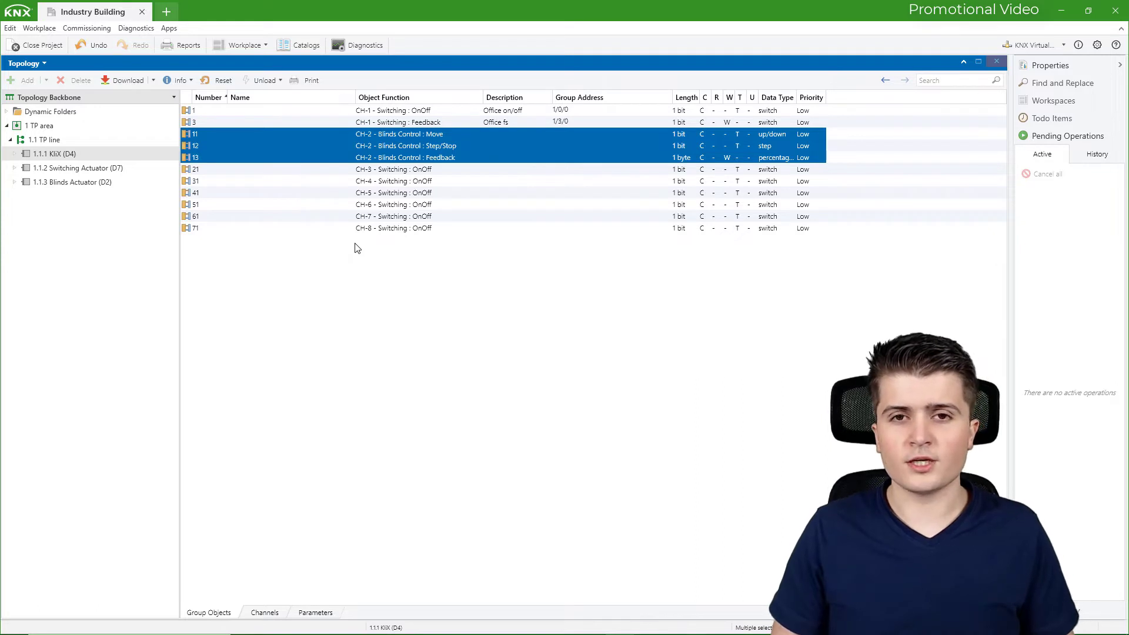
pyautogui.click(403, 125)
pyautogui.click(406, 133)
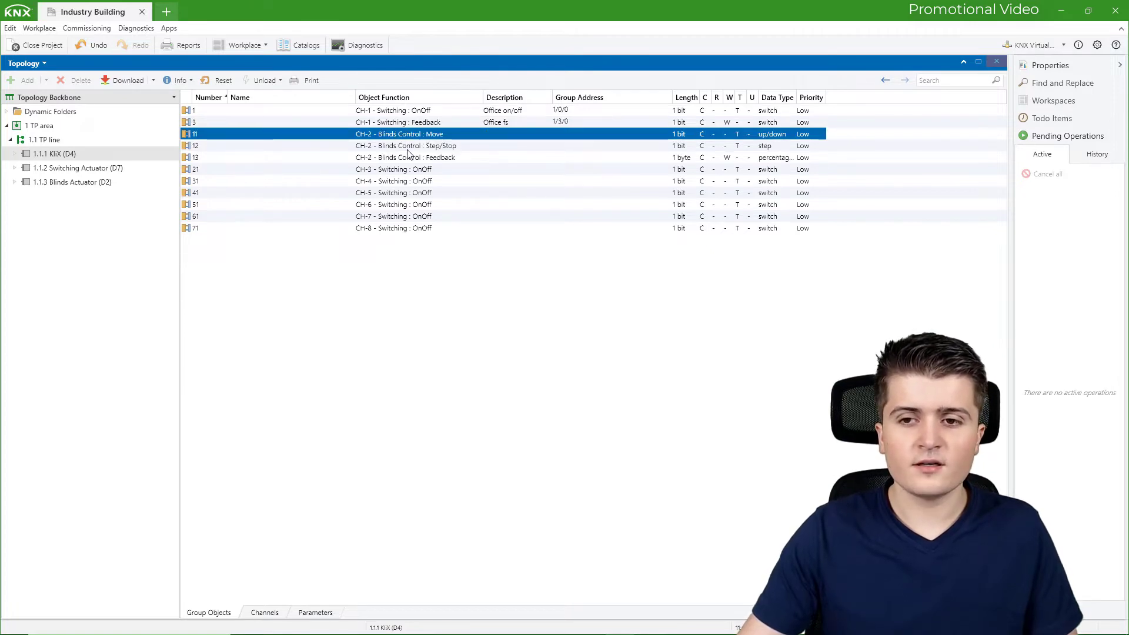
pyautogui.click(407, 148)
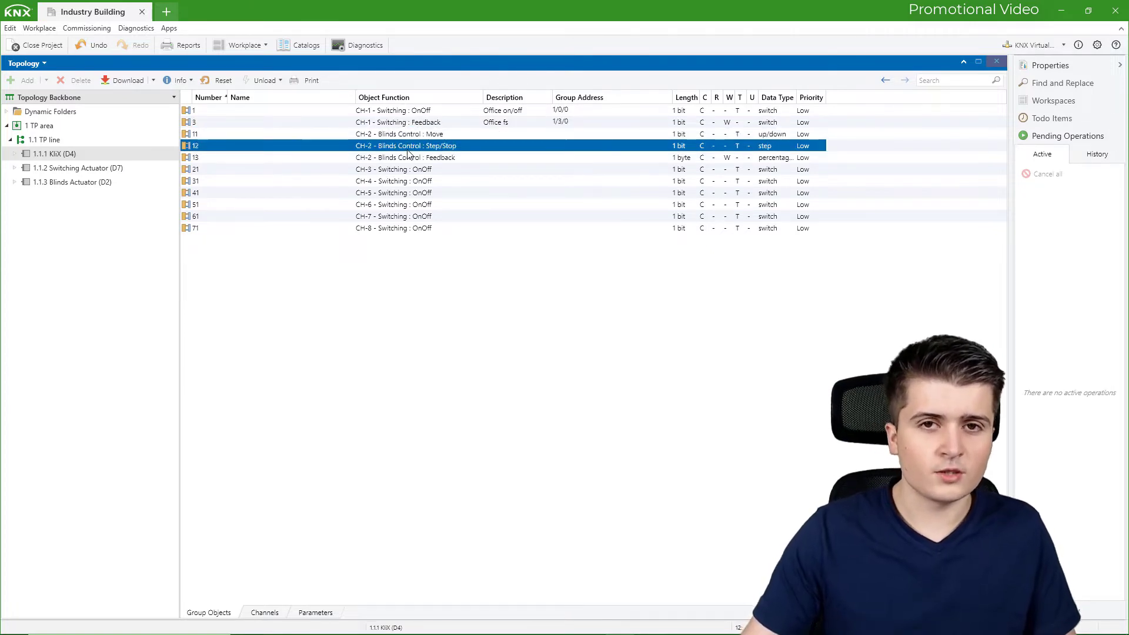
pyautogui.click(407, 159)
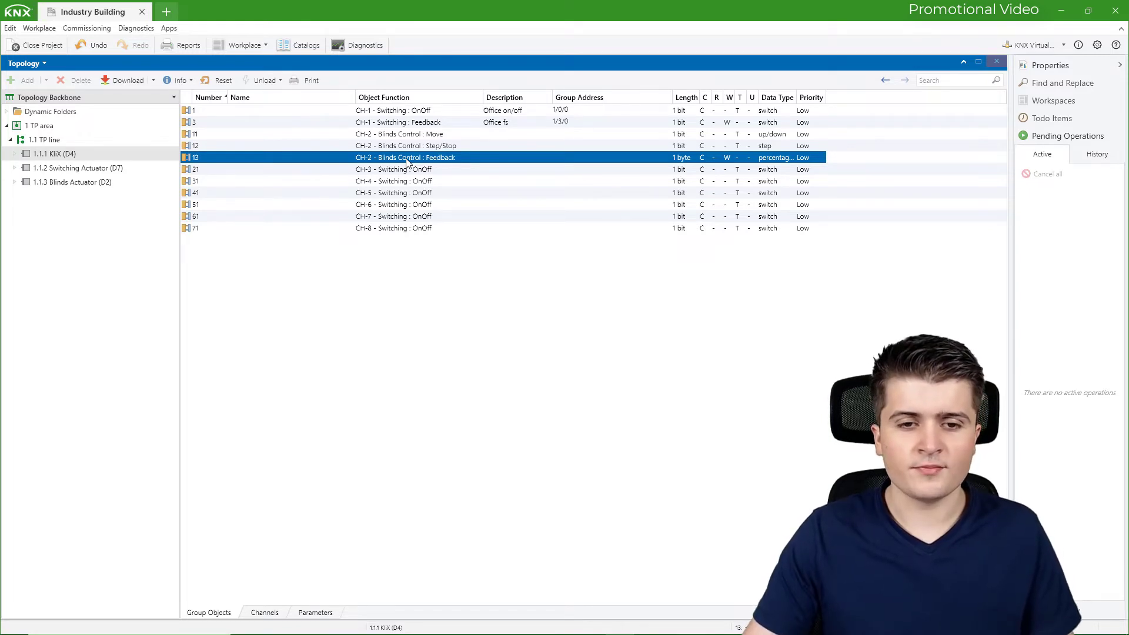
# Examine the CH-1 Move, Step/Stop and Position group objects of the 1.1.3 Blinds Actuator.
pyautogui.click(120, 183)
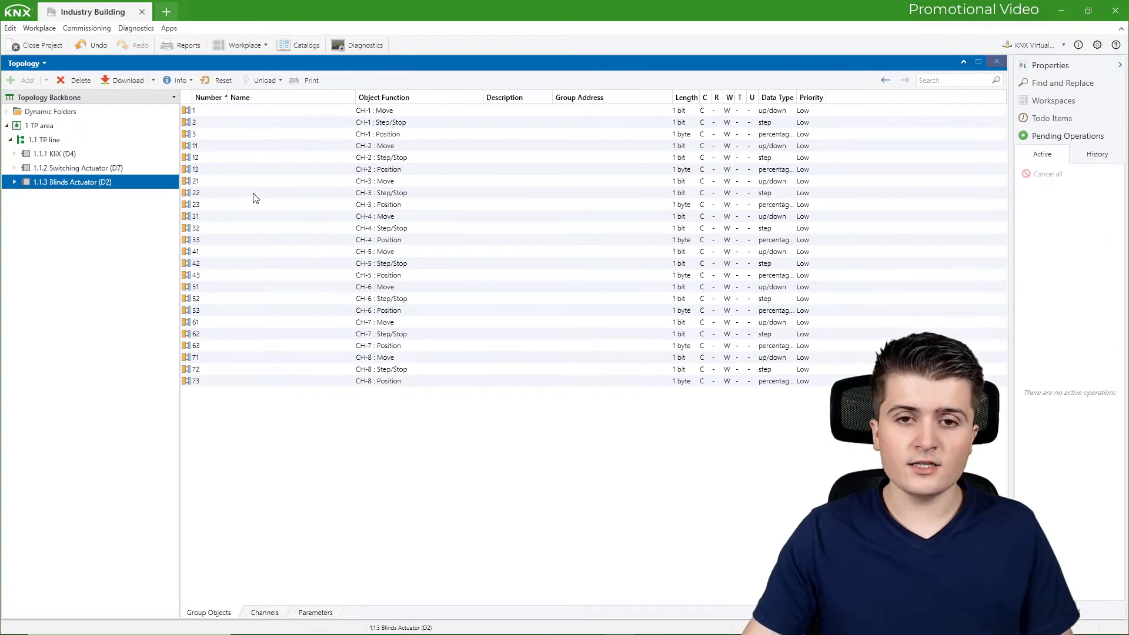
pyautogui.click(332, 114)
pyautogui.keyDown('shift'); pyautogui.click(328, 136); pyautogui.keyUp('shift')
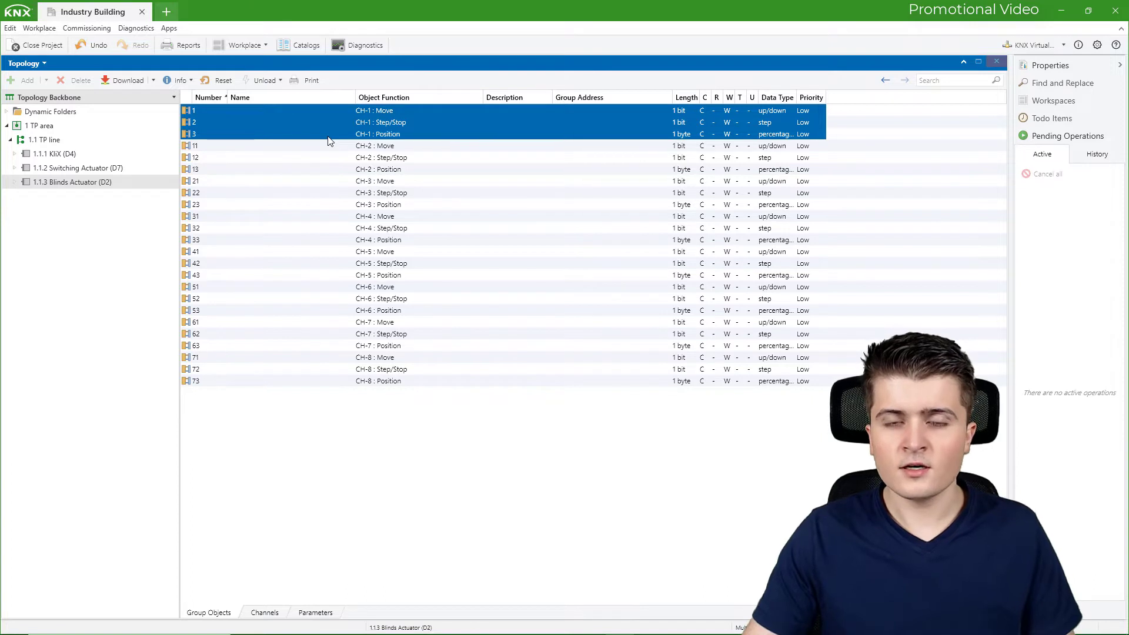
pyautogui.click(385, 138)
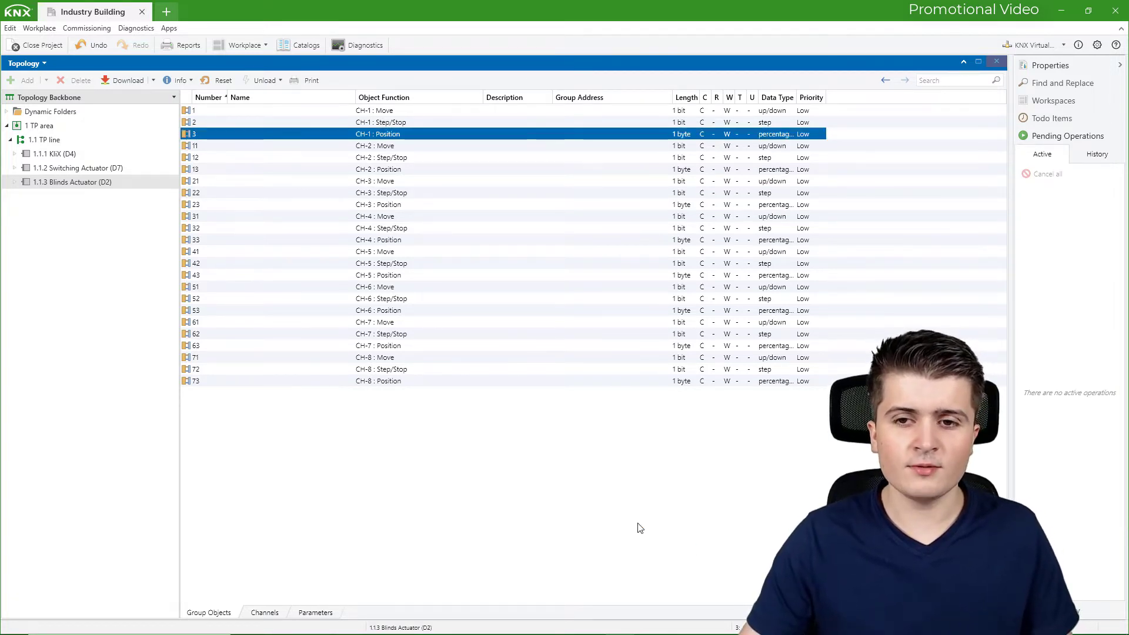
# Enable Info Position in the CH-1 parameters of the 1.1.3 Blinds Actuator, with Storm Protection set to no.
pyautogui.click(315, 613)
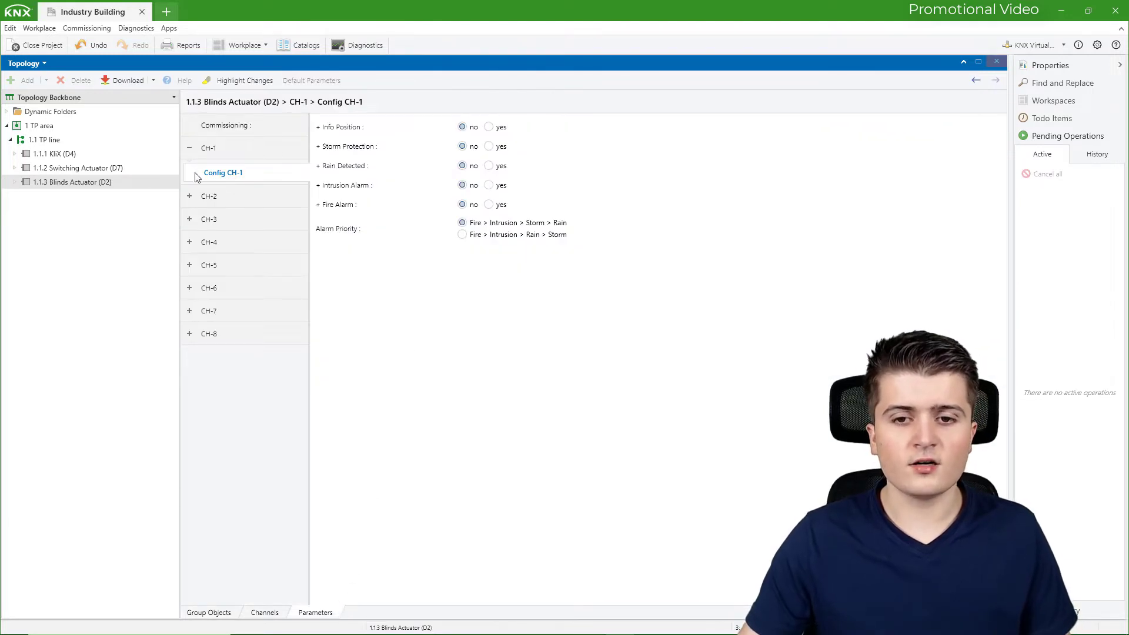
pyautogui.click(306, 125)
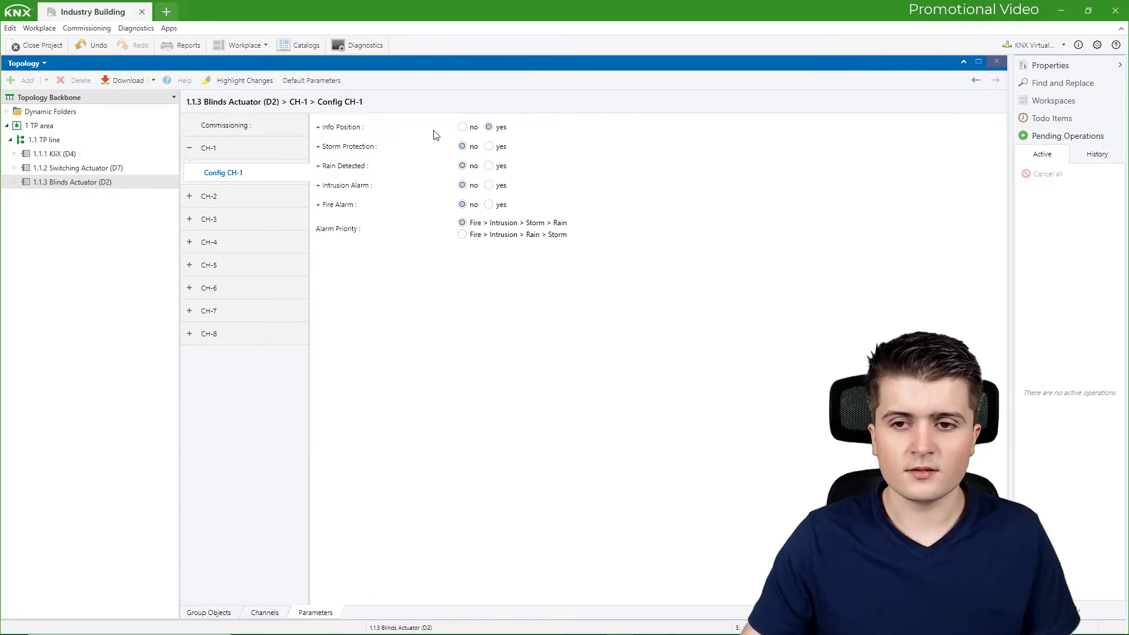
pyautogui.click(487, 128)
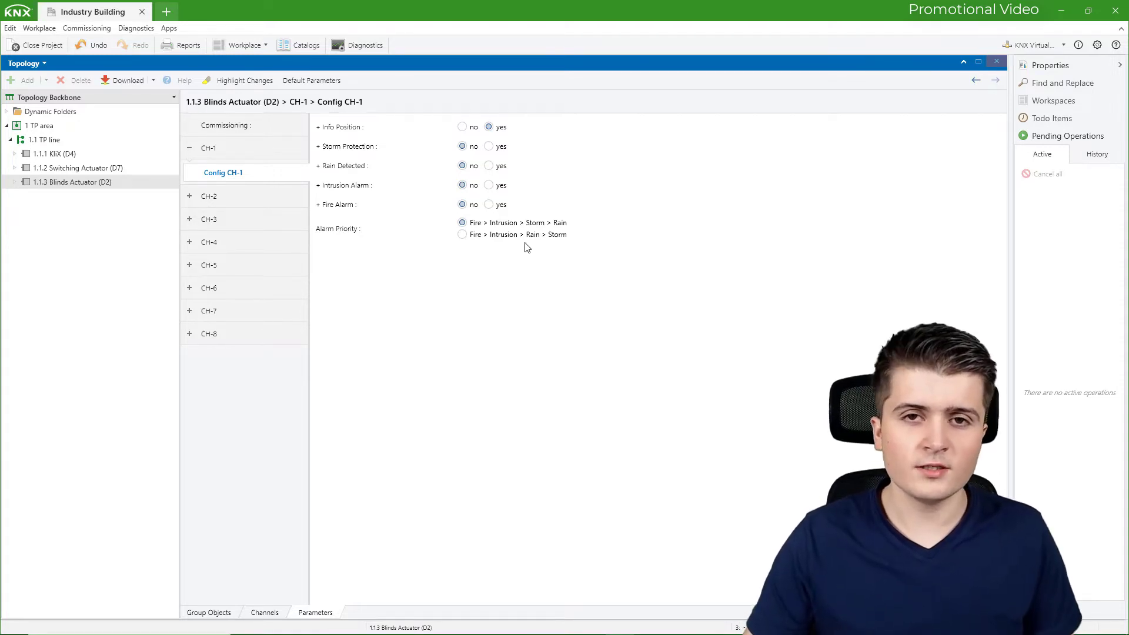
pyautogui.click(494, 148)
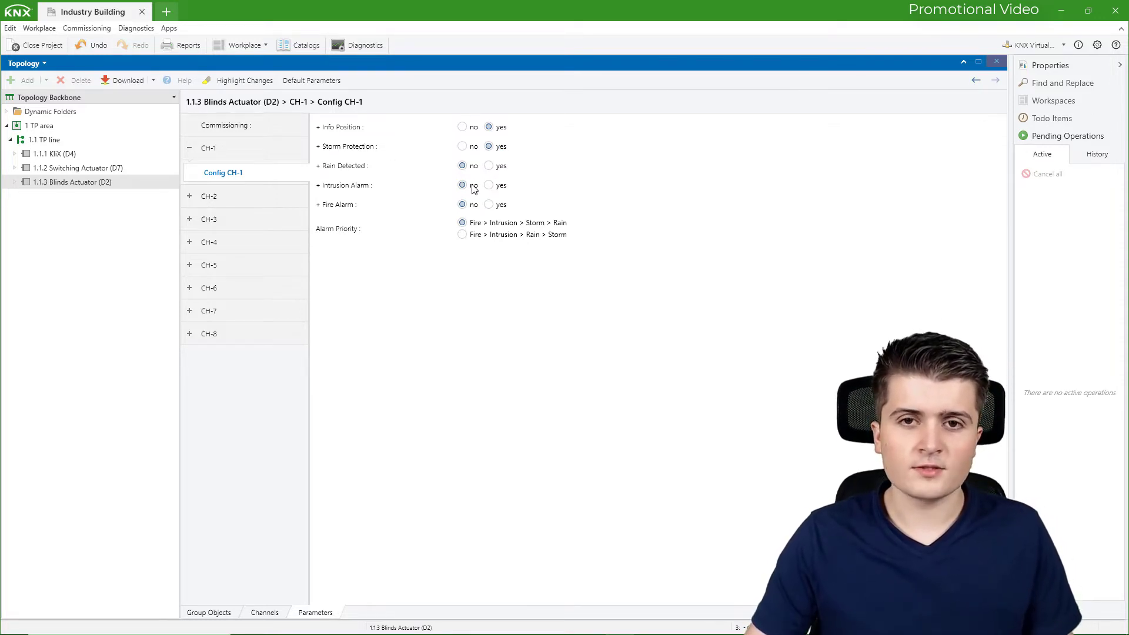
pyautogui.click(469, 148)
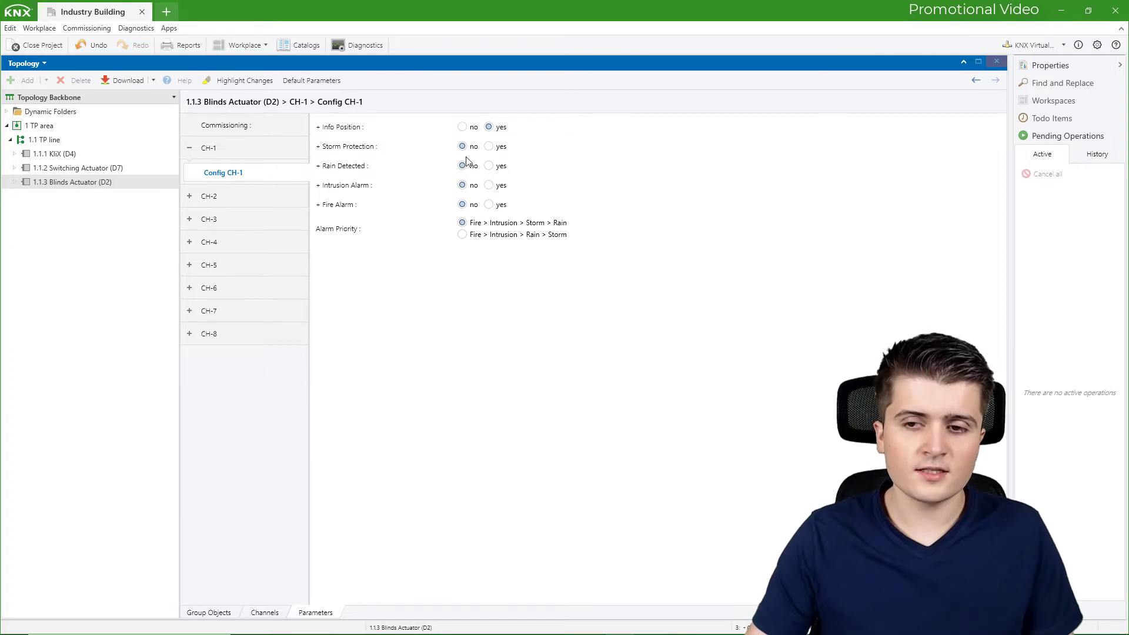
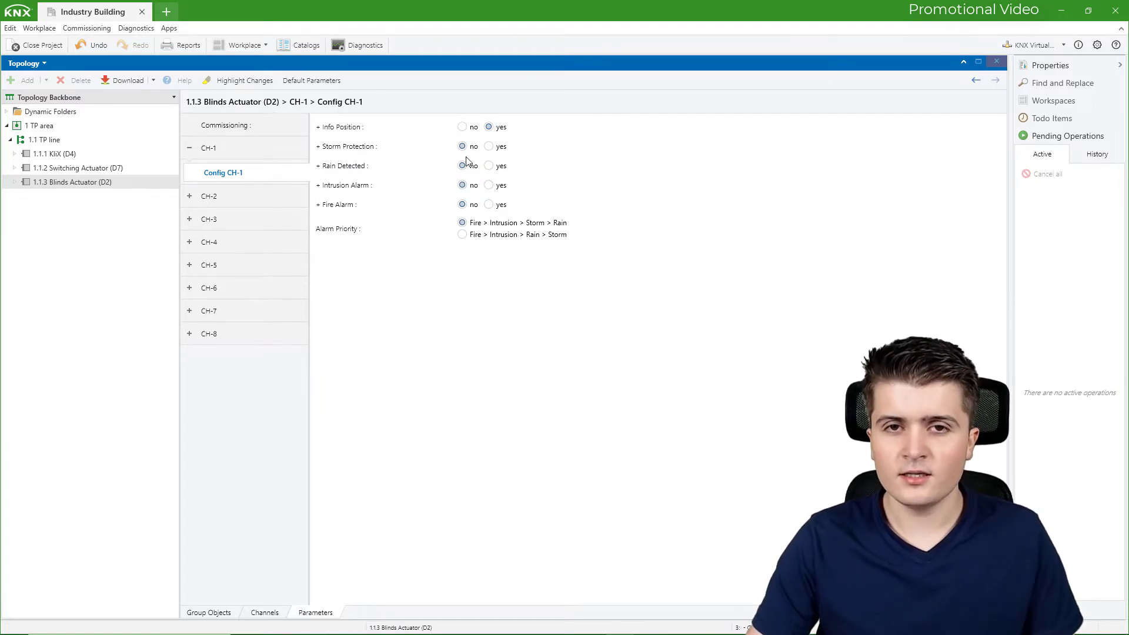
# Review the blinds actuator's CH-1 group objects from Move to Info Position by selecting them together.
pyautogui.click(203, 615)
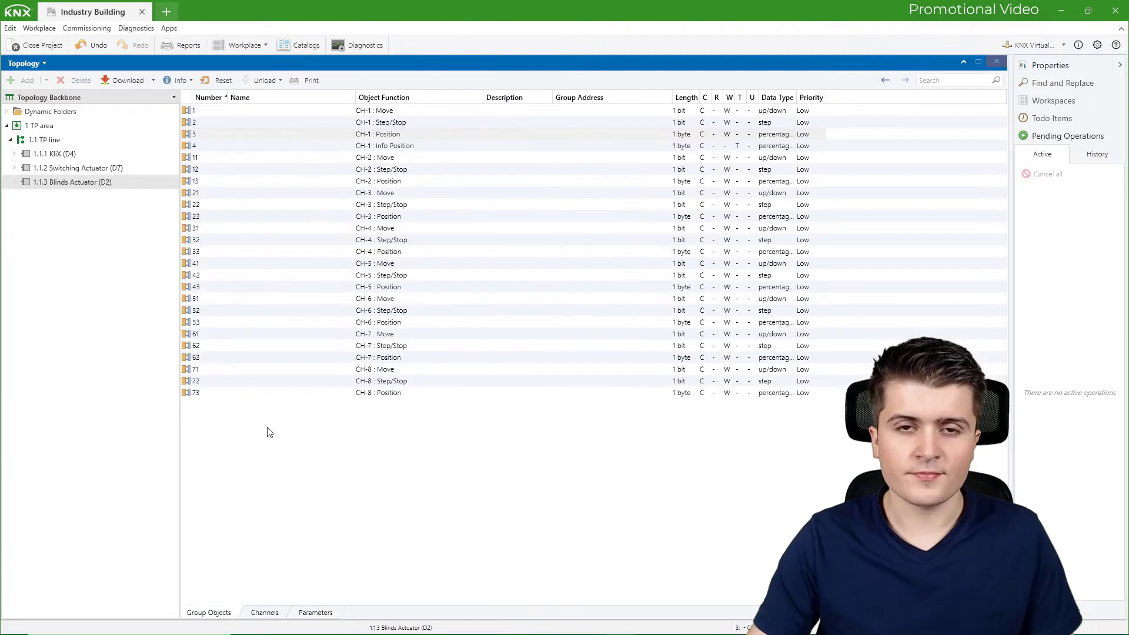
pyautogui.click(405, 111)
pyautogui.keyDown('shift'); pyautogui.click(393, 148); pyautogui.keyUp('shift')
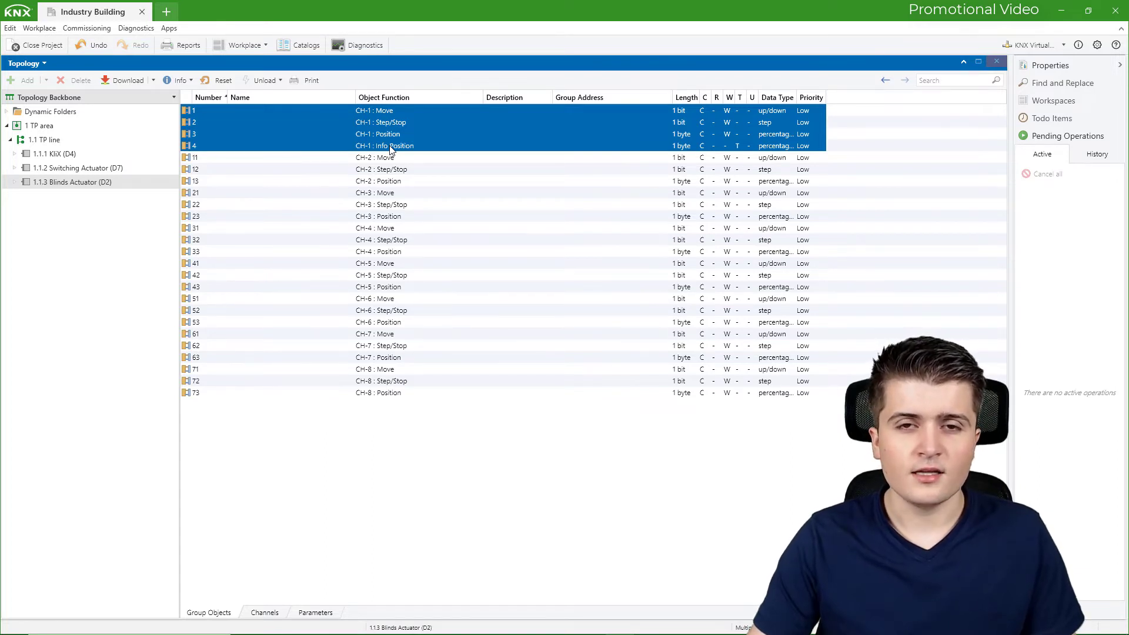
# Open a Group Addresses panel alongside the topology.
pyautogui.click(258, 45)
pyautogui.moveTo(265, 100)
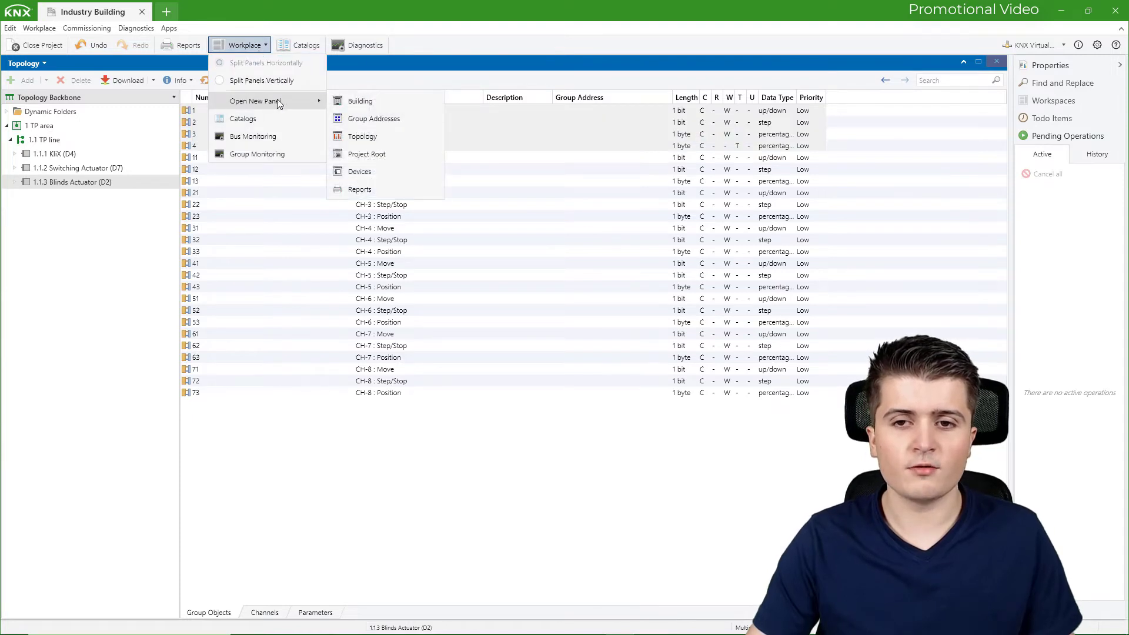
pyautogui.click(359, 121)
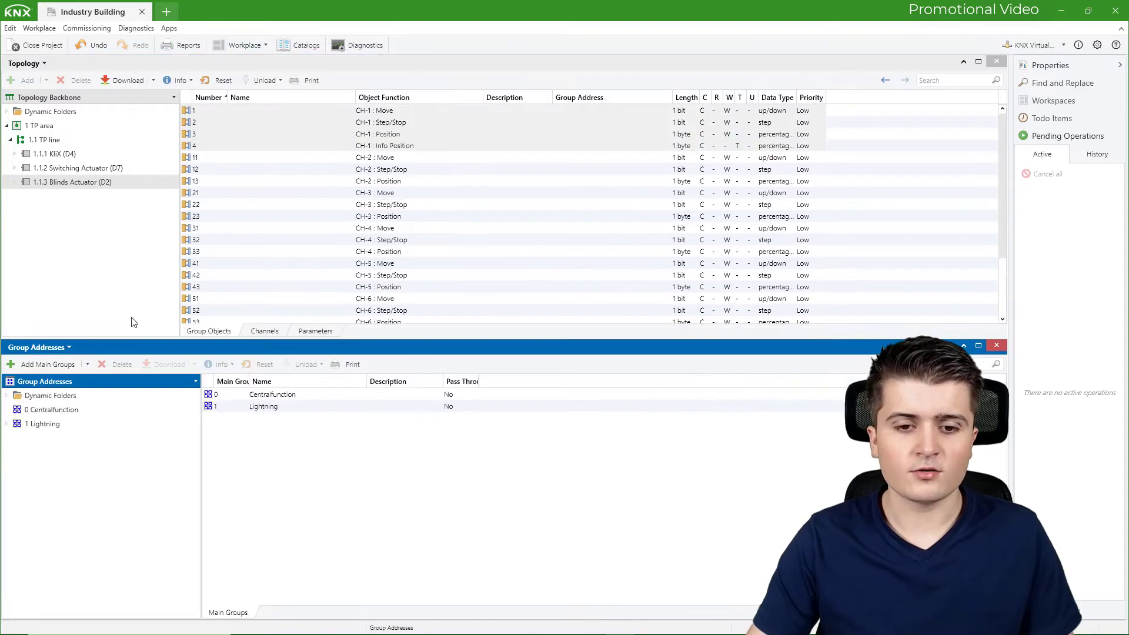
# Add a main group named "Blind" to the group addresses.
pyautogui.click(40, 369)
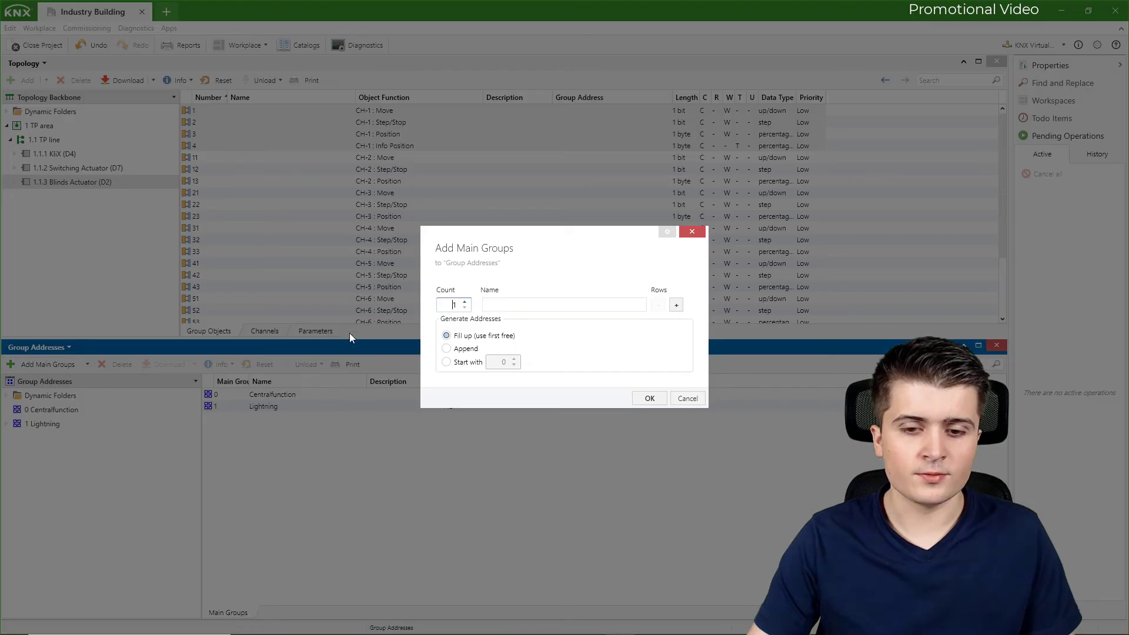
pyautogui.press('Tab')
pyautogui.write('Blind')
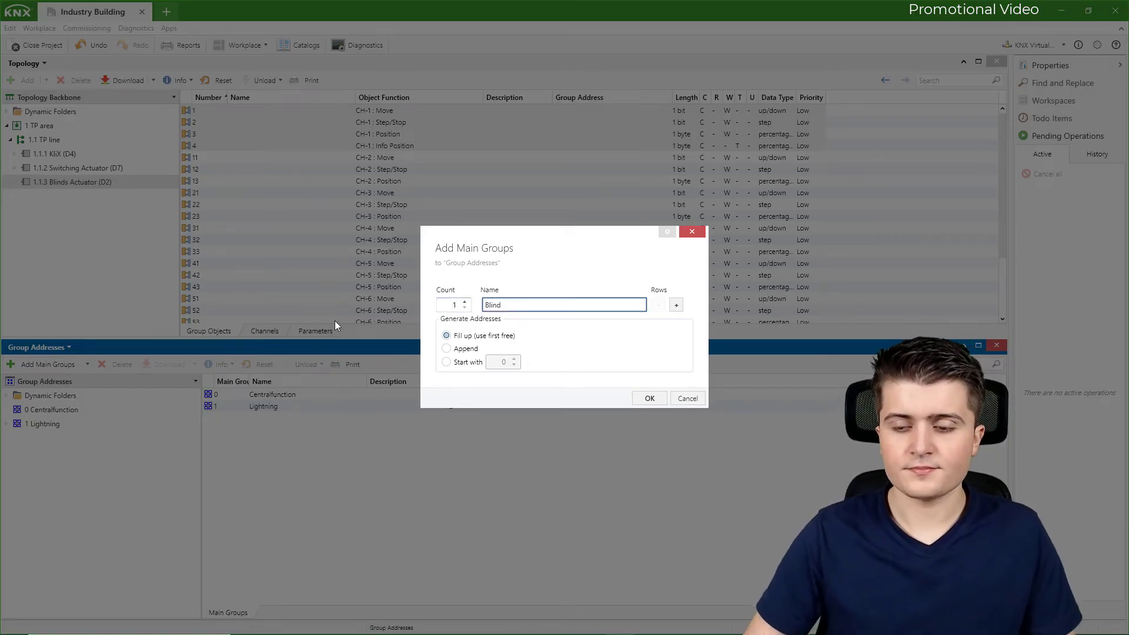
pyautogui.press('Return')
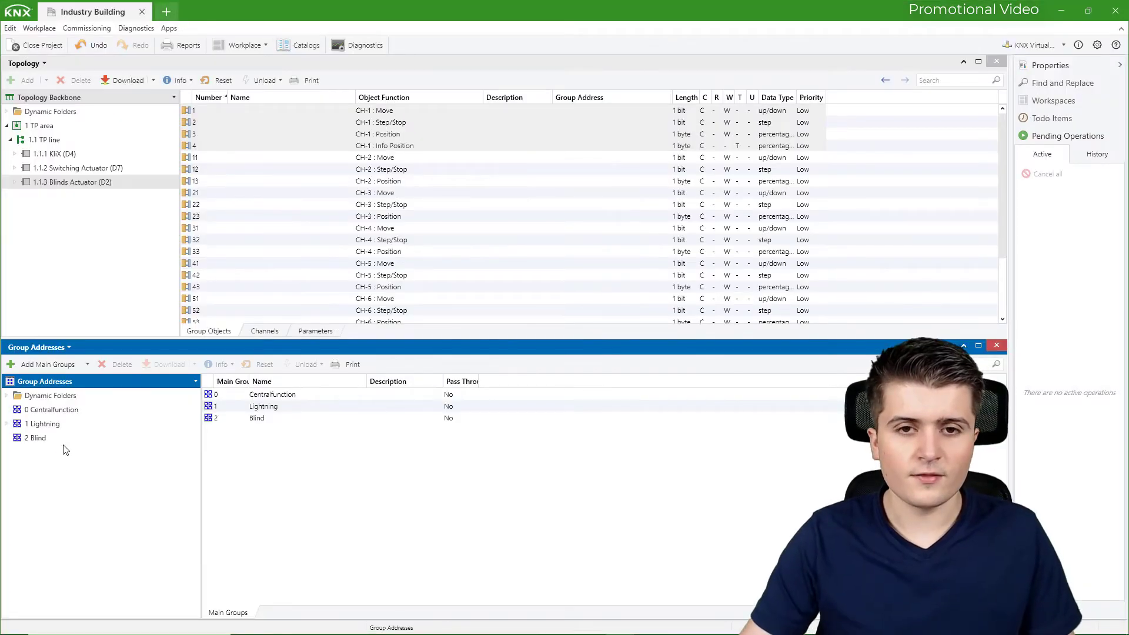
# Begin adding middle groups to main group 2 Blind with entries named "Up/Down" and "Step/Stop".
pyautogui.click(38, 437)
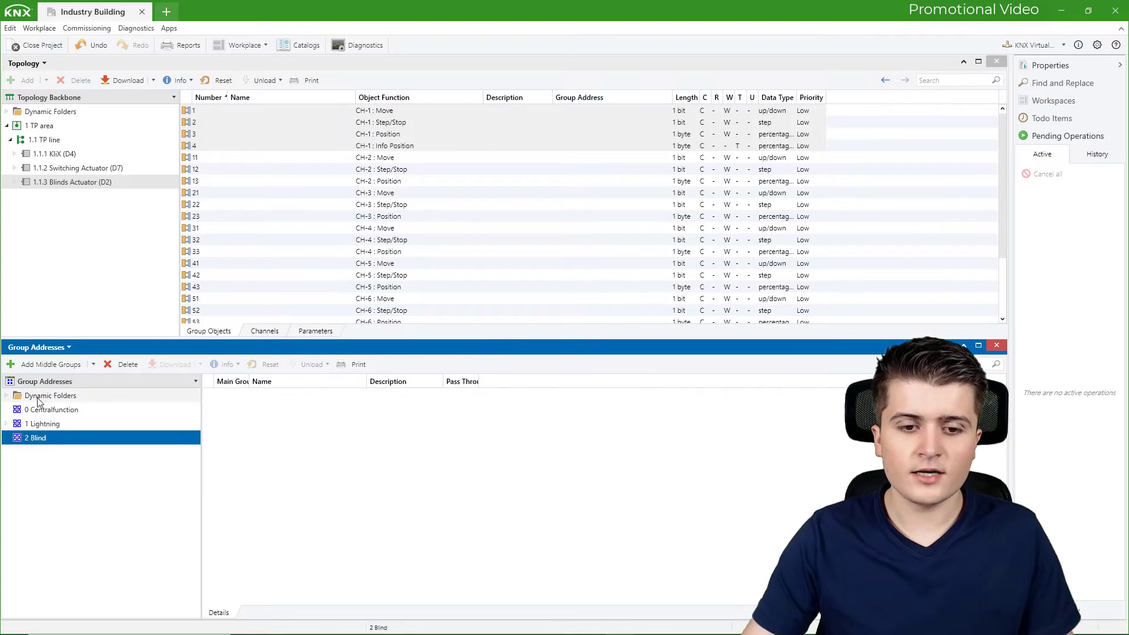
pyautogui.click(50, 366)
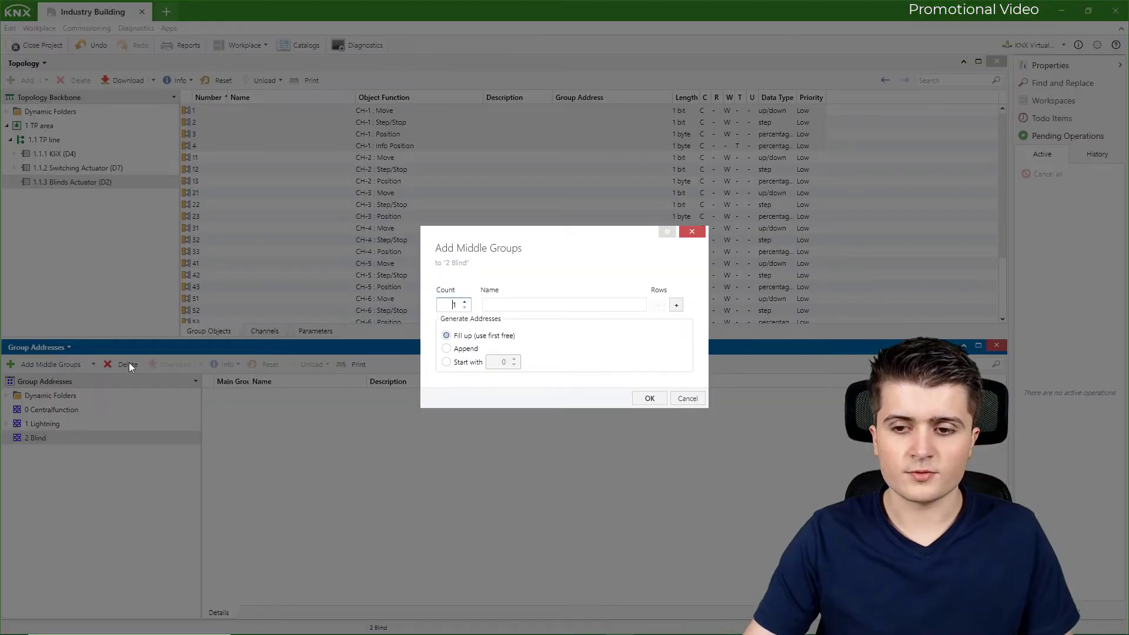
pyautogui.click(514, 303)
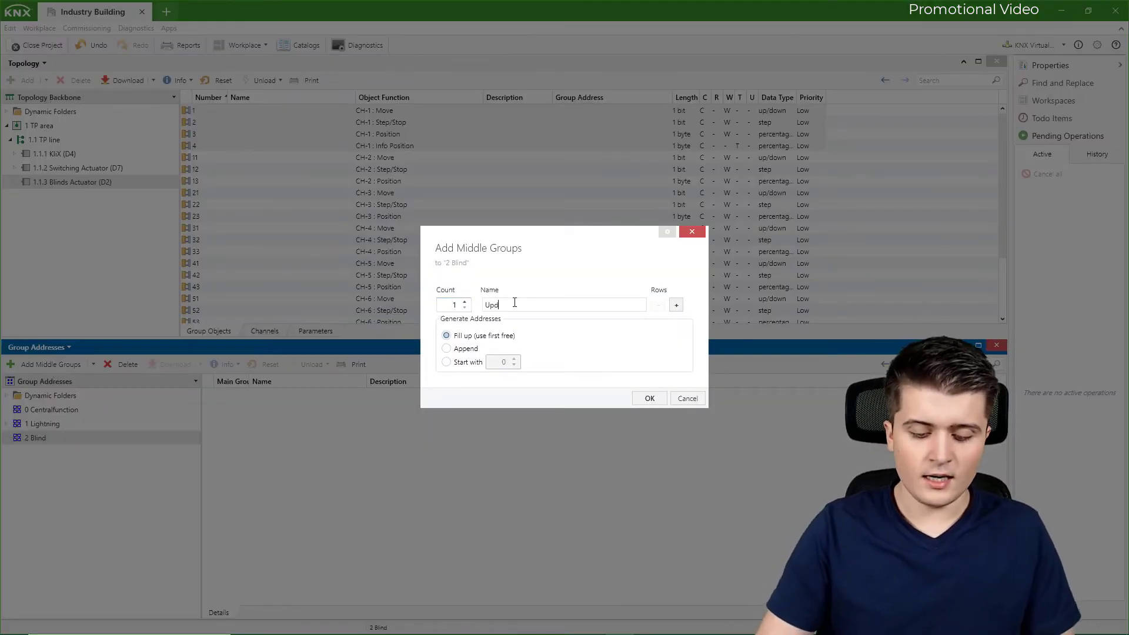
pyautogui.write('Upd/')
pyautogui.press('BackSpace')
pyautogui.press('BackSpace')
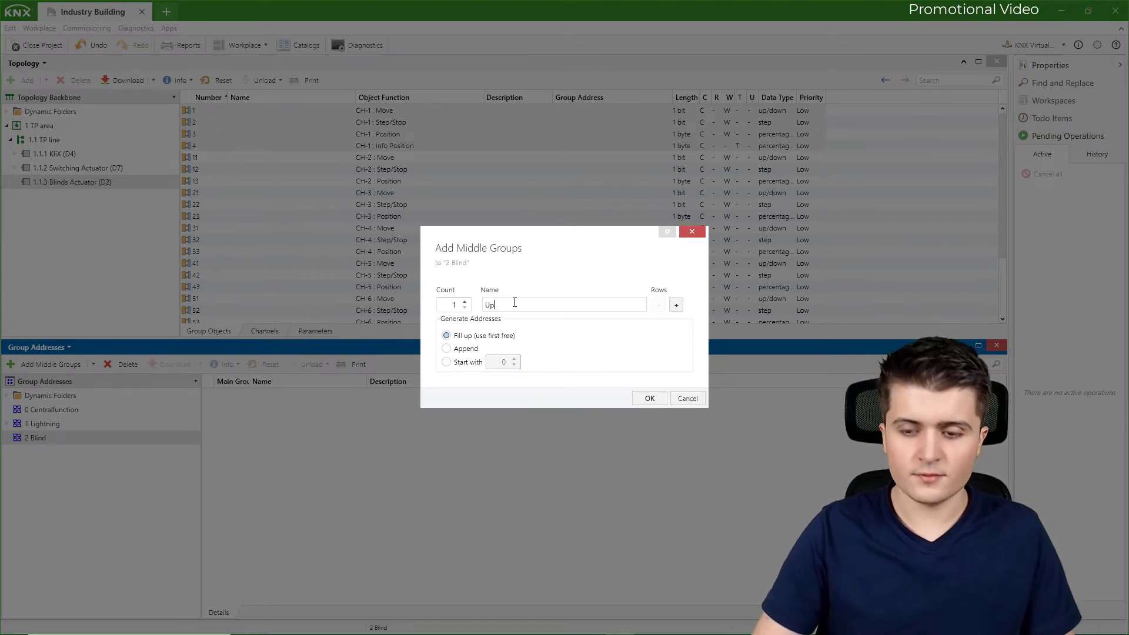
pyautogui.write('/Down')
pyautogui.press('Tab')
pyautogui.press('space')
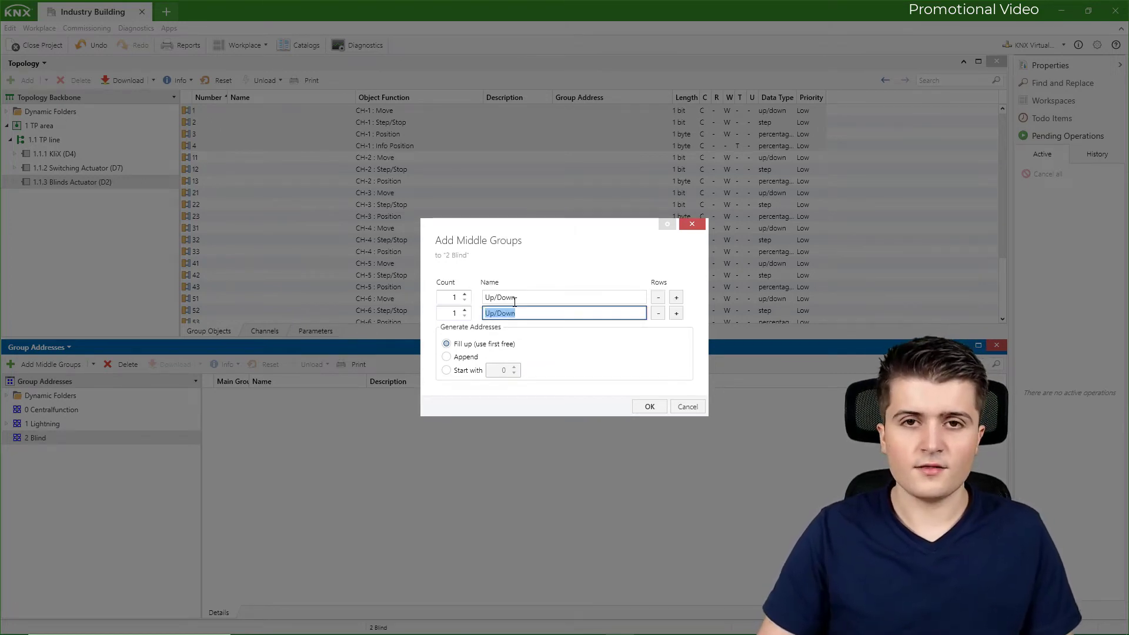
pyautogui.write('Step/Stop')
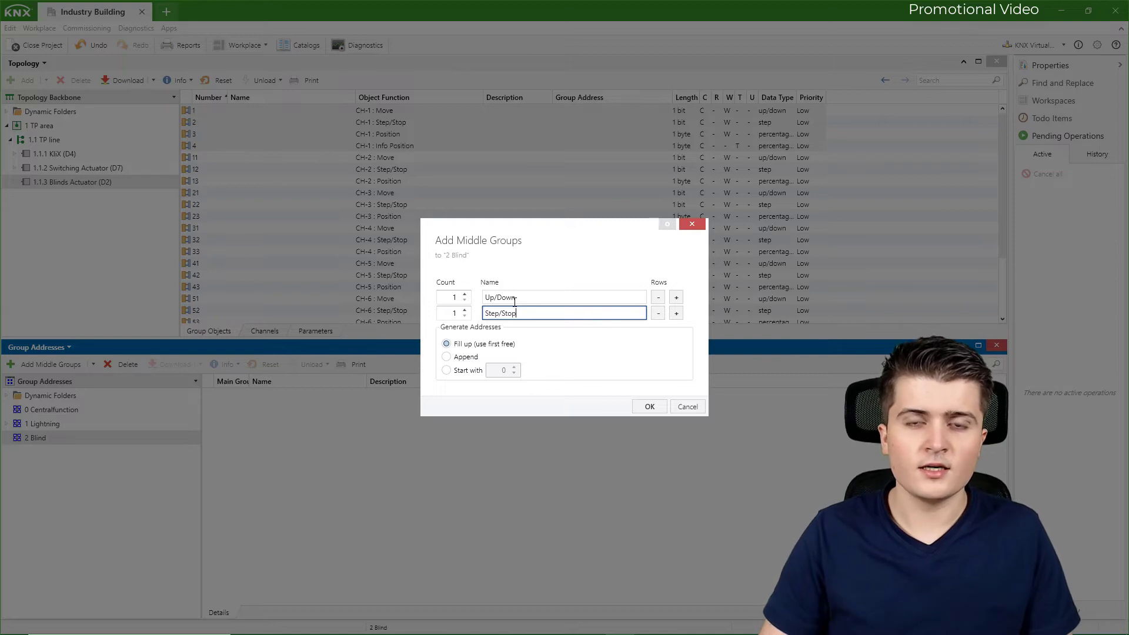
# Add "Position" and "Feedback Position" entries and create the middle groups under 2 Blind.
pyautogui.press('Tab')
pyautogui.press('Tab')
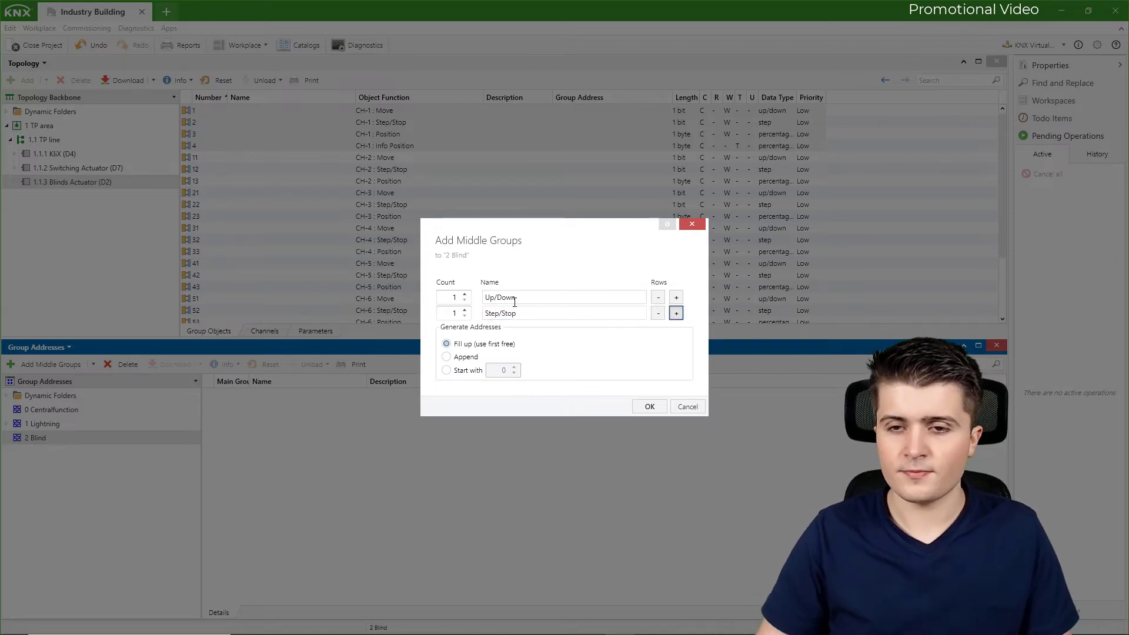
pyautogui.press('space')
pyautogui.write('Position')
pyautogui.press('Tab')
pyautogui.press('Tab')
pyautogui.press('space')
pyautogui.write('Peedback Position')
pyautogui.press('Return')
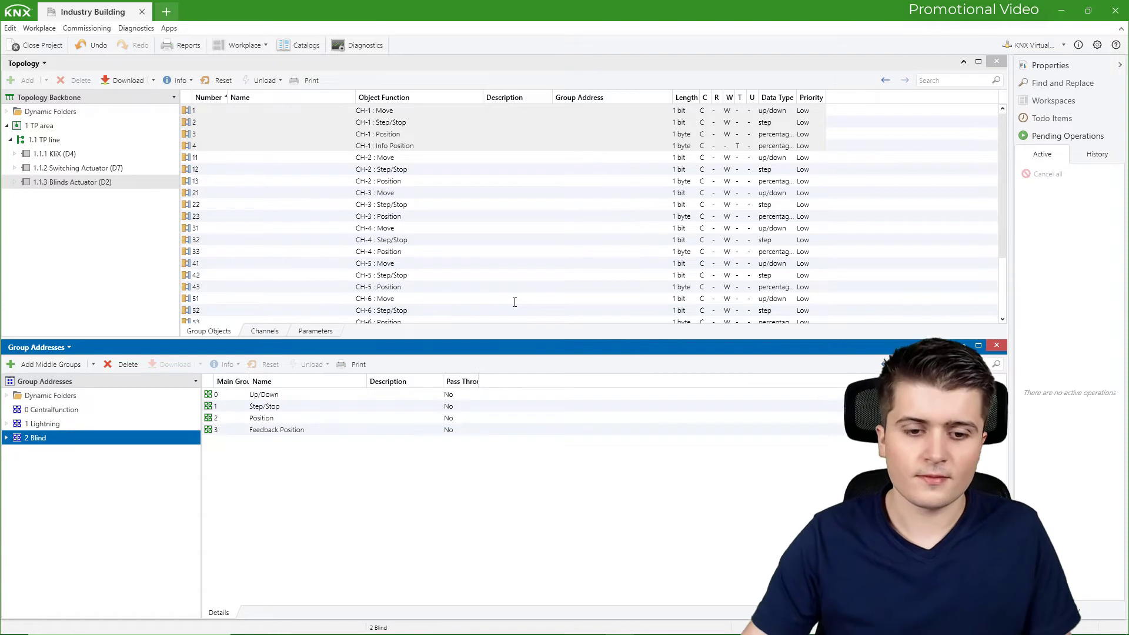
# Expand main group 2 Blind and list the devices of the 1.1 TP line in the topology.
pyautogui.click(7, 438)
pyautogui.click(37, 452)
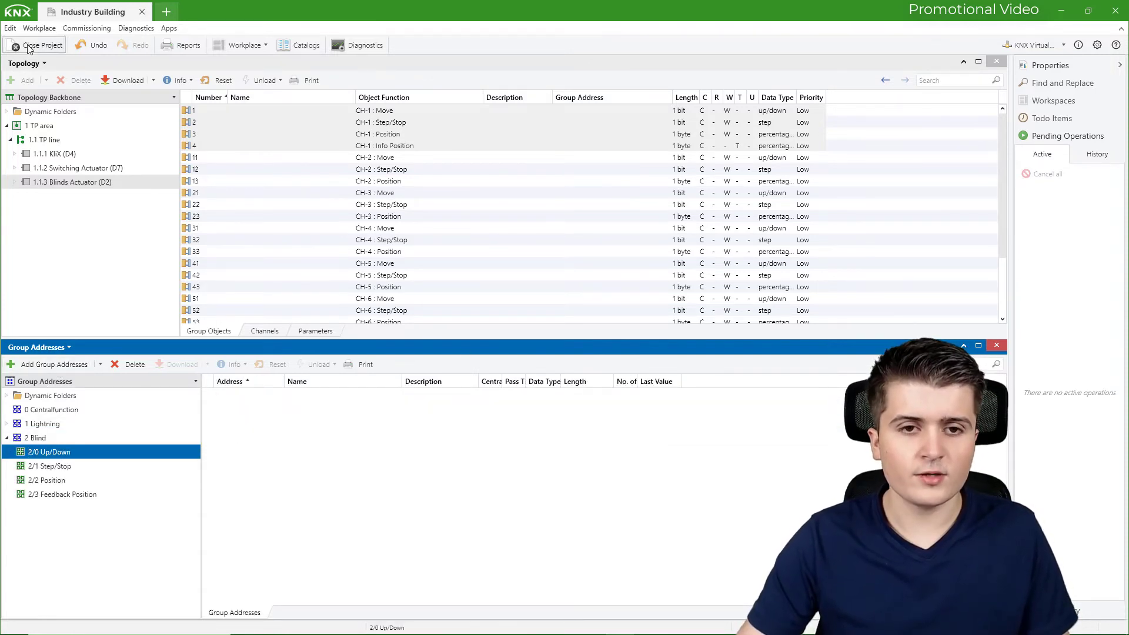
pyautogui.click(36, 68)
pyautogui.click(35, 64)
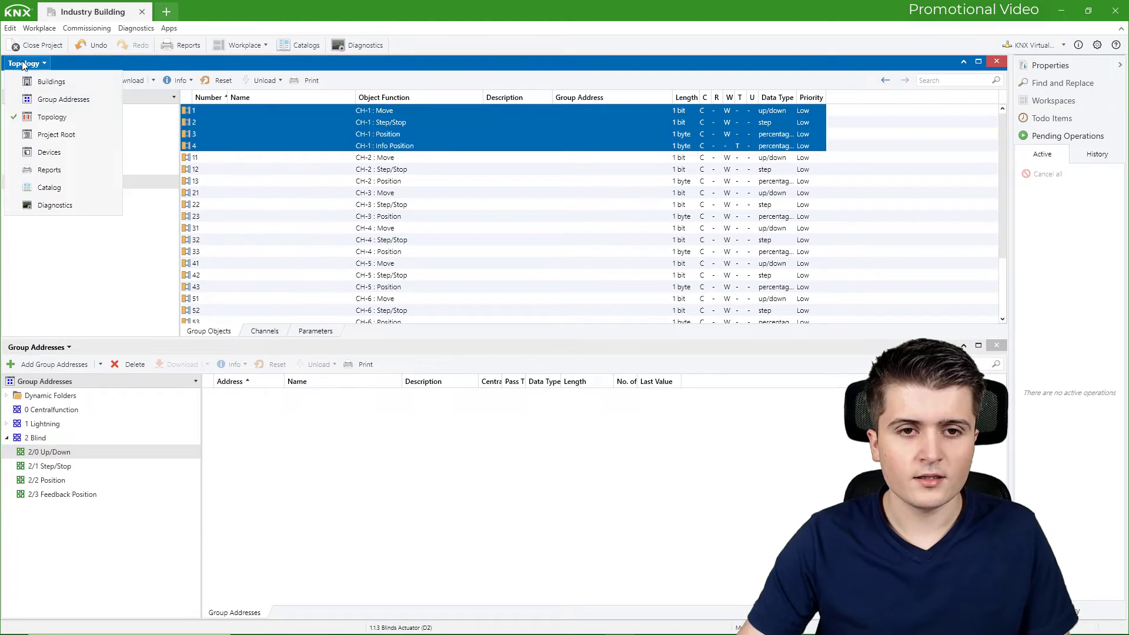
pyautogui.click(128, 184)
pyautogui.click(120, 142)
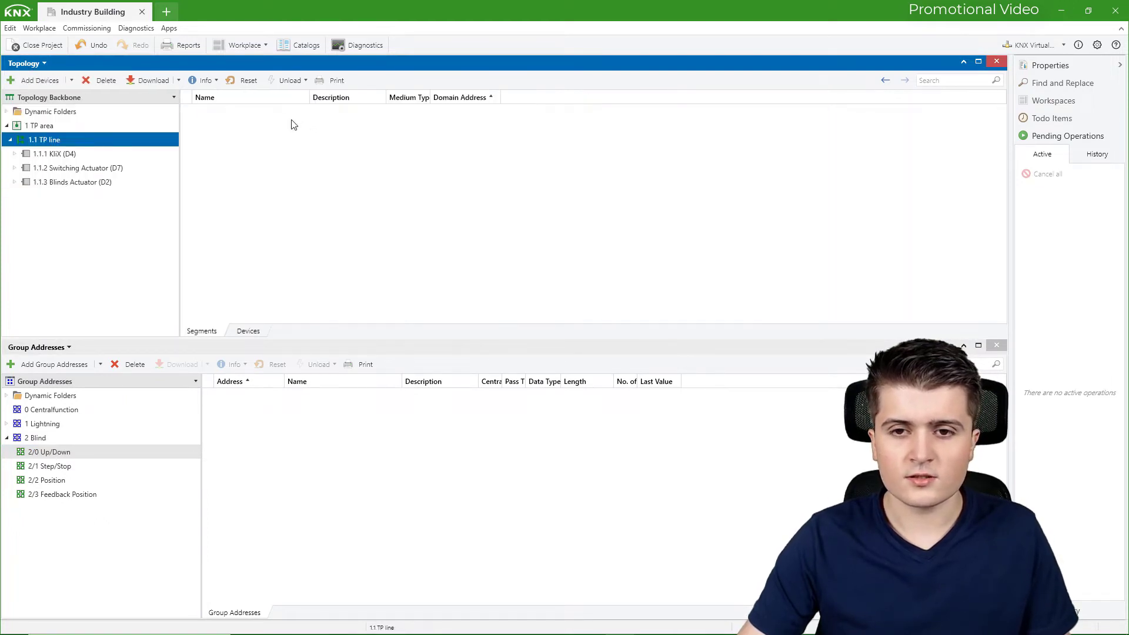
pyautogui.click(247, 331)
# Add the group address "Window Office up/down" to middle group 2/0 Up/Down.
pyautogui.click(86, 452)
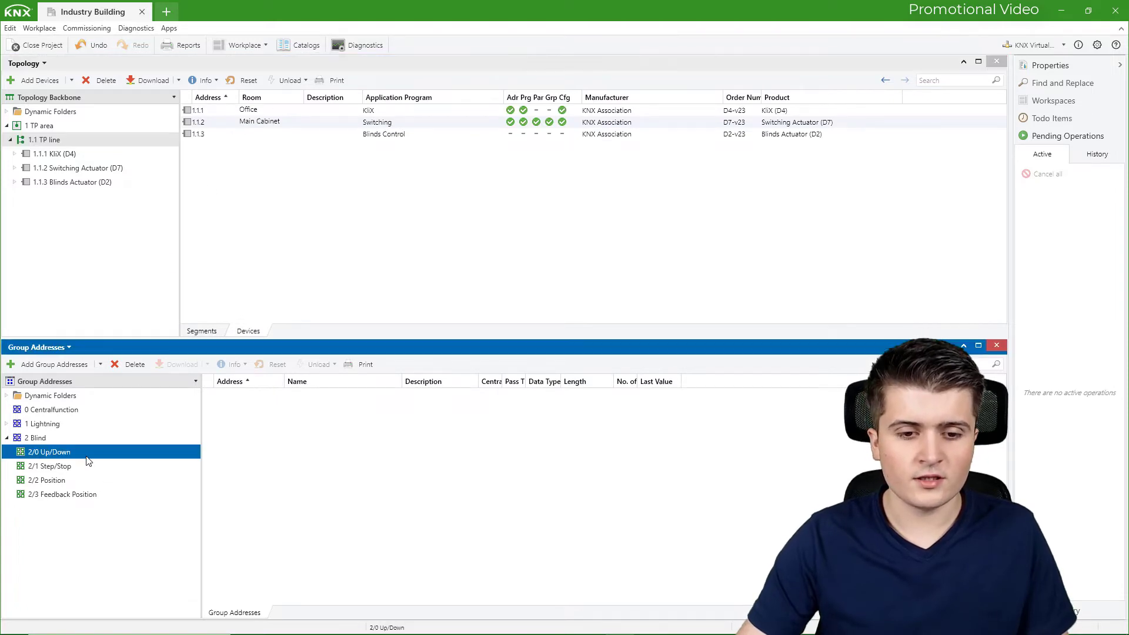
pyautogui.click(54, 364)
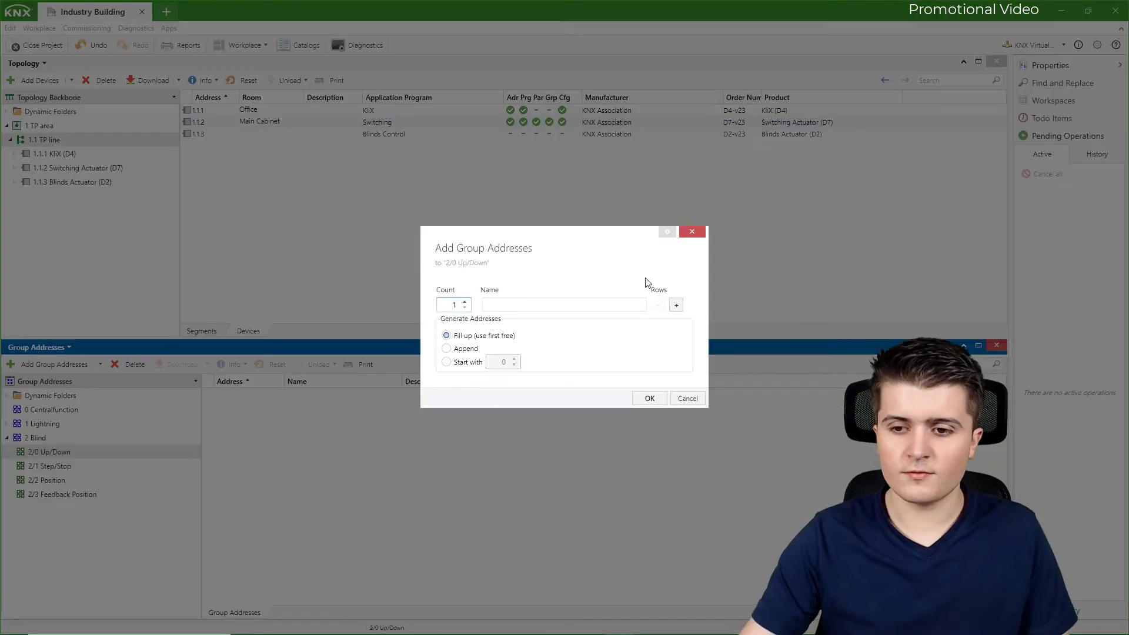
pyautogui.write('Window Office')
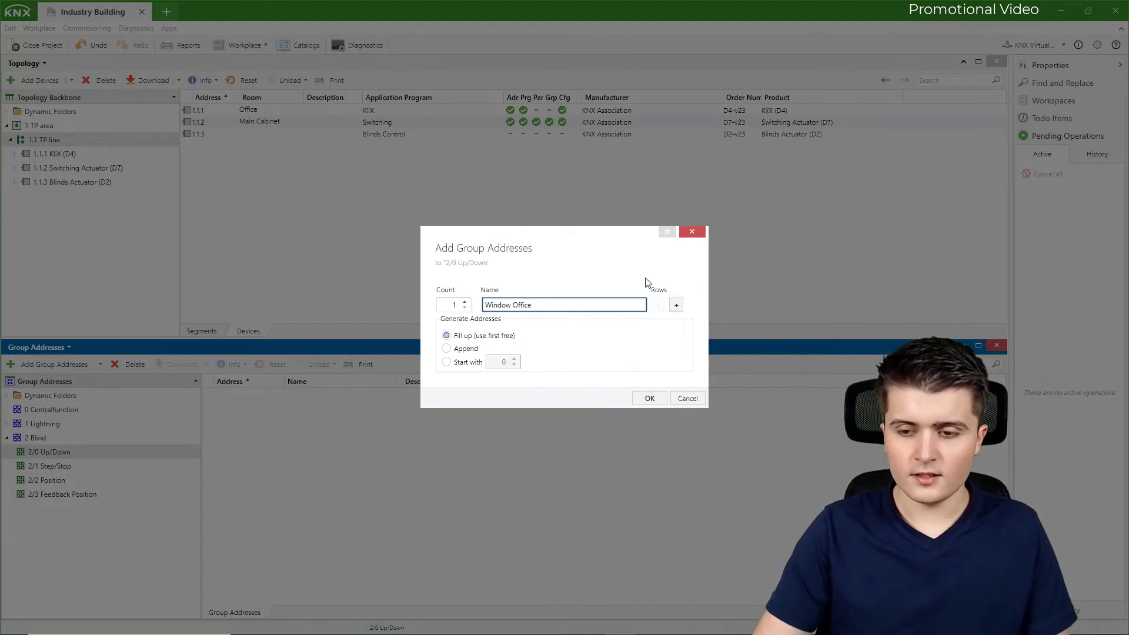
pyautogui.write(' up/down')
pyautogui.press('Return')
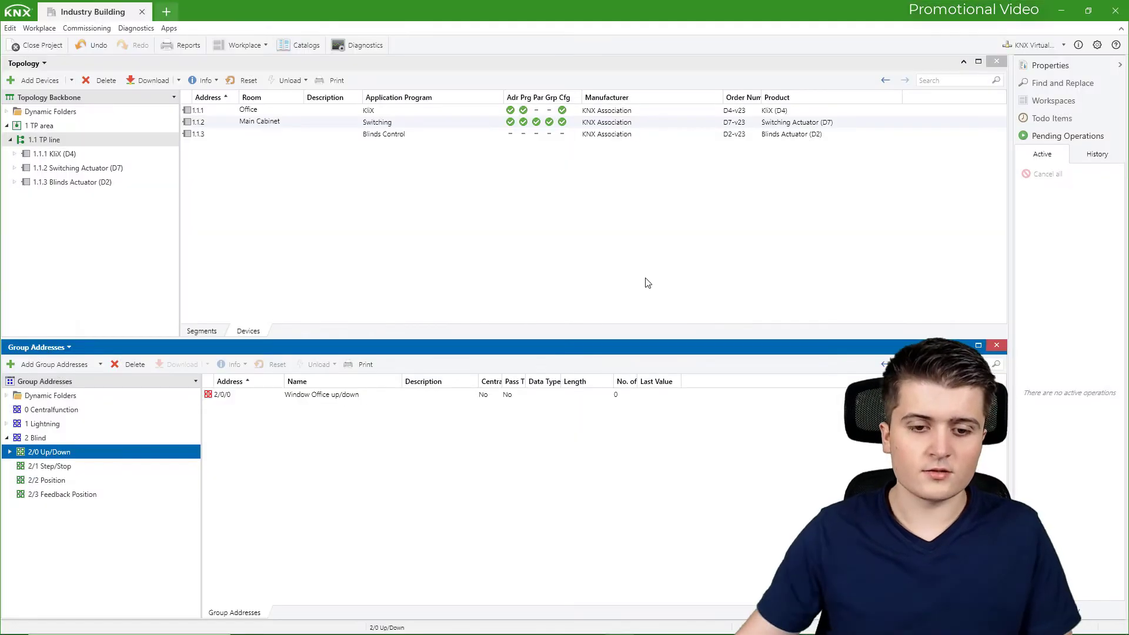
# Copy the "Window Office" part of the name of group address 2/0/0.
pyautogui.click(10, 453)
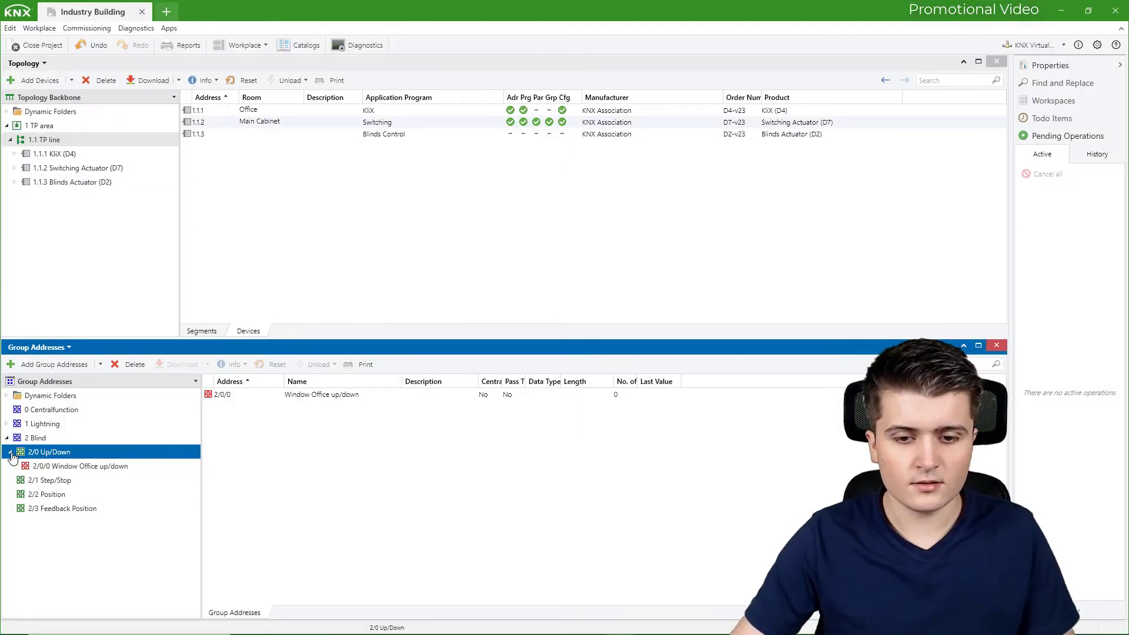
pyautogui.click(83, 467)
pyautogui.click(1057, 68)
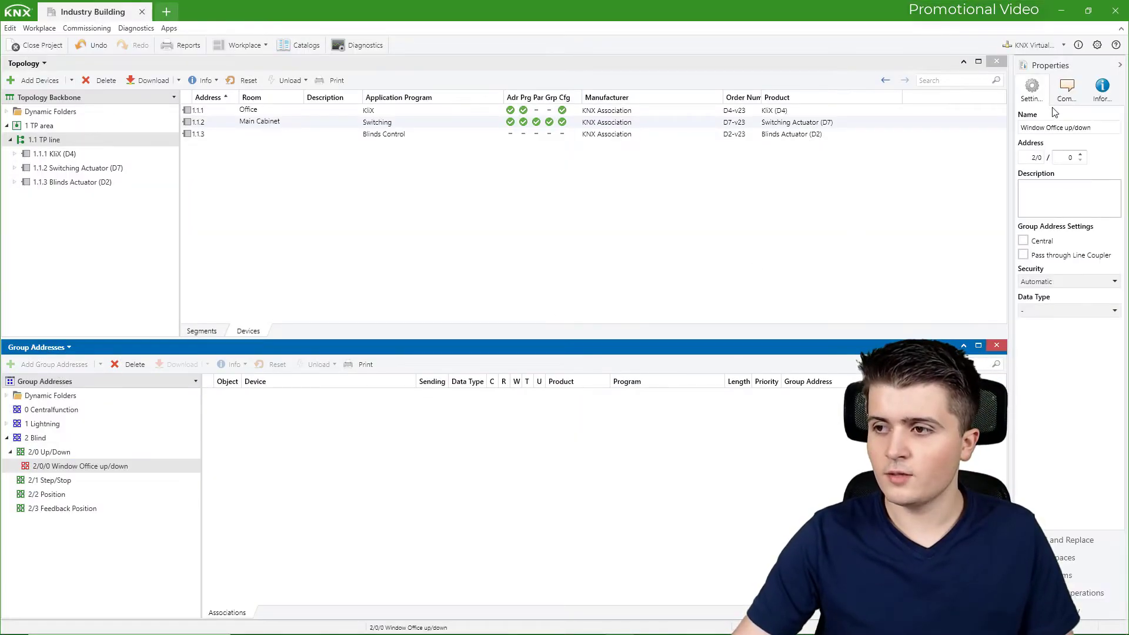
pyautogui.moveTo(1064, 129); pyautogui.dragTo(995, 135)
pyautogui.hotkey('ctrl', 'c')
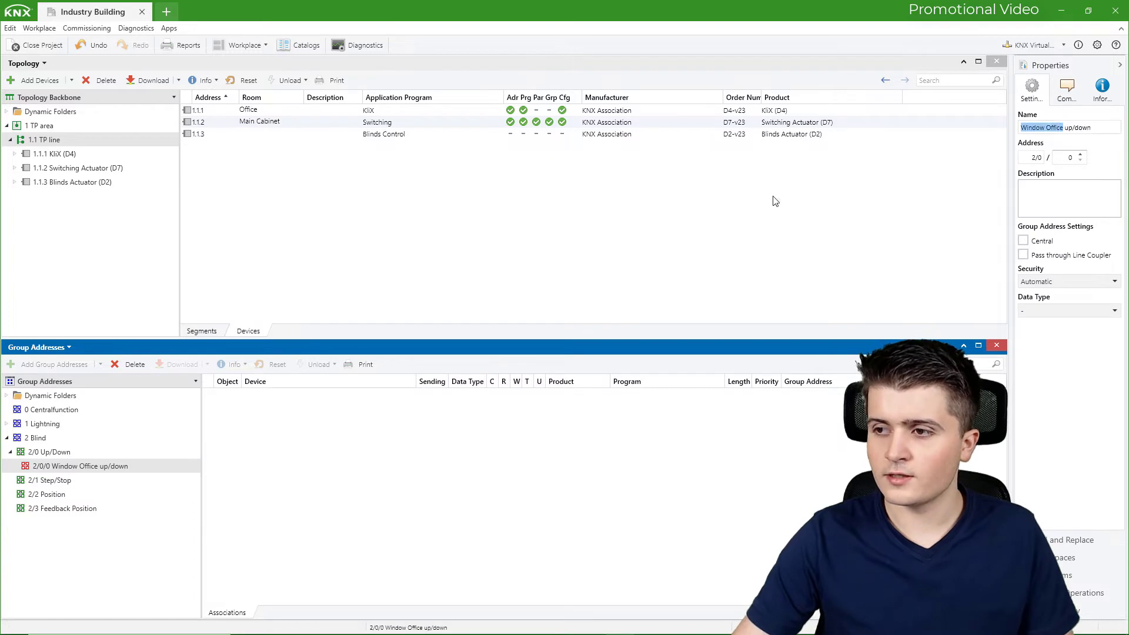
# Add the group address "Window Office stop" to middle group 2/1 Step/Stop, reusing the copied text.
pyautogui.click(95, 479)
pyautogui.click(53, 364)
pyautogui.click(518, 303)
pyautogui.hotkey('ctrl', 'v')
pyautogui.write('sto')
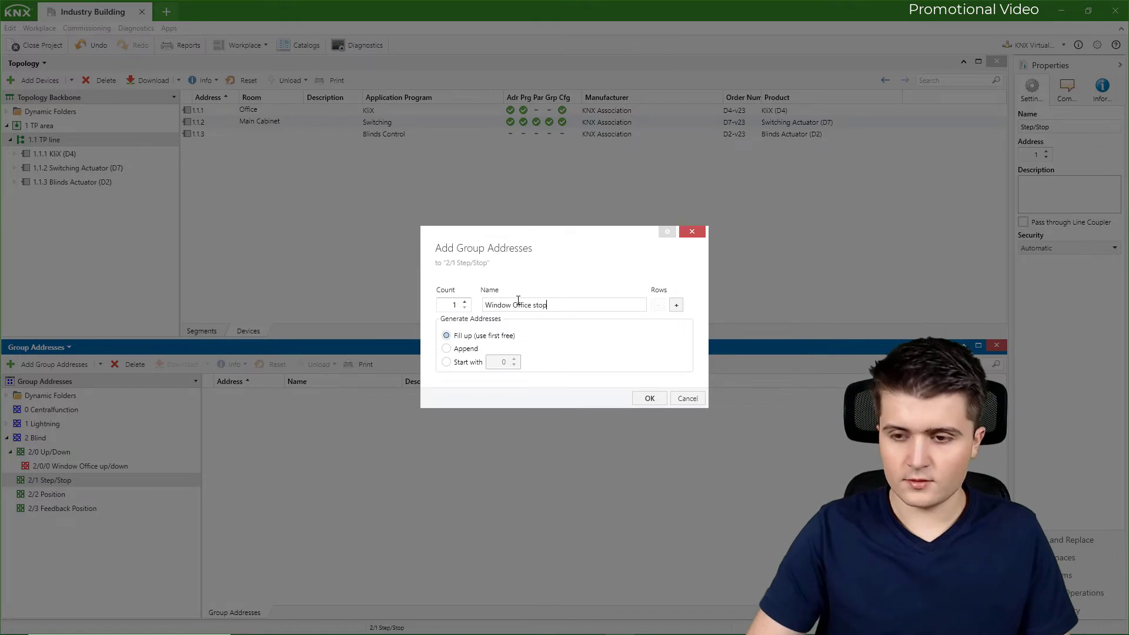
pyautogui.write('p')
pyautogui.press('Return')
# Add the group address "Window Office pos" to middle group 2/2 Position.
pyautogui.click(47, 494)
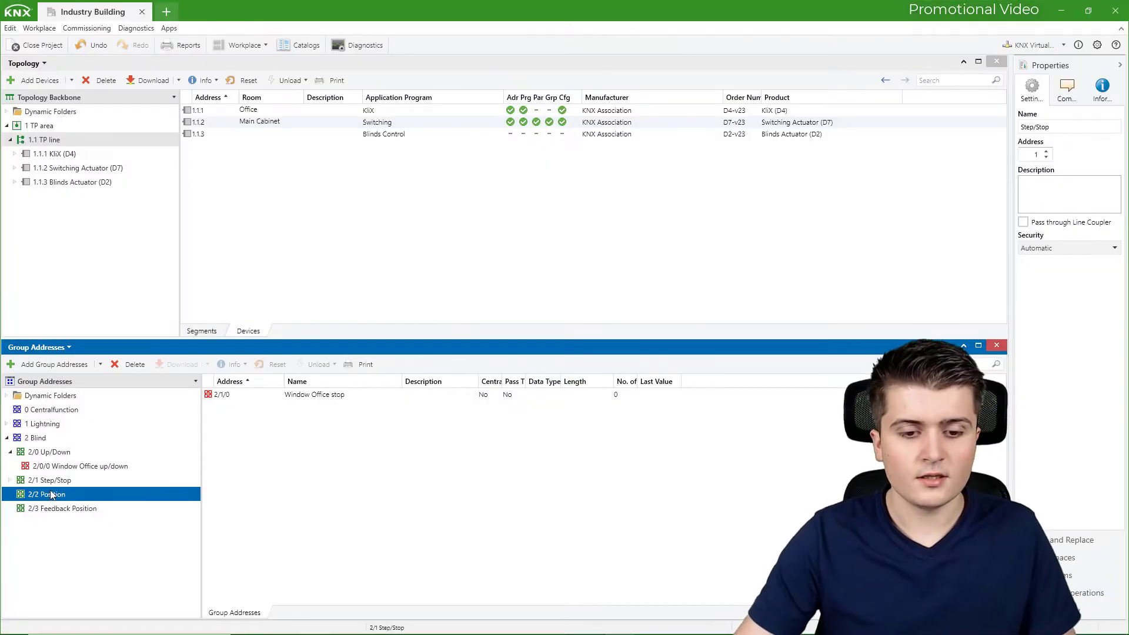
pyautogui.click(53, 365)
pyautogui.click(500, 303)
pyautogui.hotkey('ctrl', 'v')
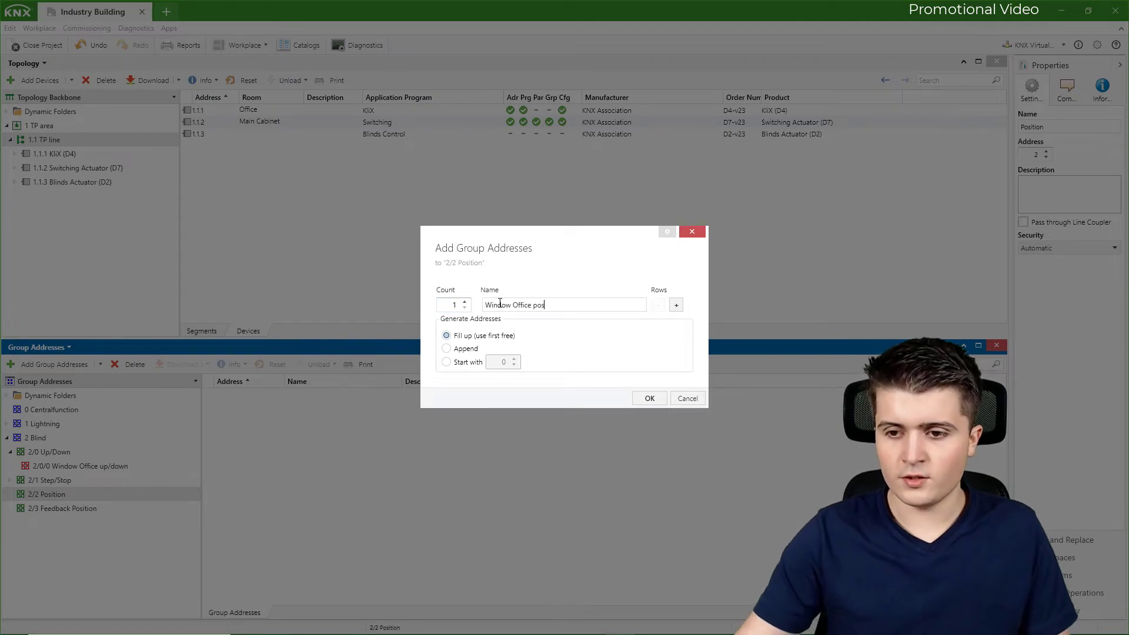
pyautogui.click(649, 398)
# Add the group address "Window Office FPos" to 2/3 Feedback Position and expand the middle groups under 2 Blind.
pyautogui.click(88, 508)
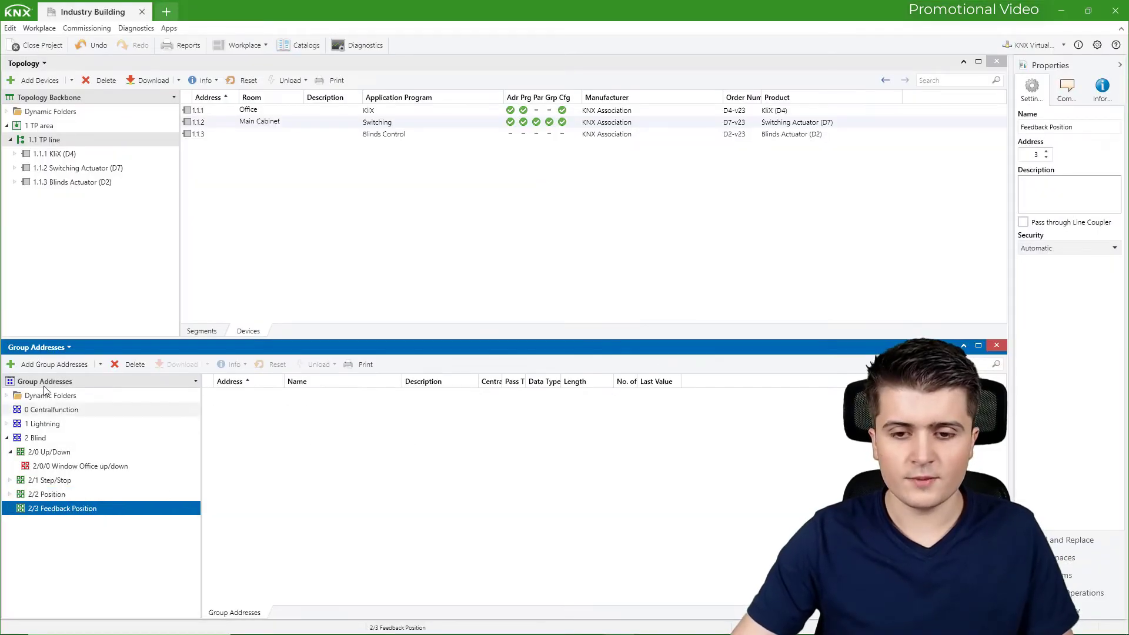
pyautogui.click(53, 365)
pyautogui.click(575, 303)
pyautogui.hotkey('ctrl', 'v')
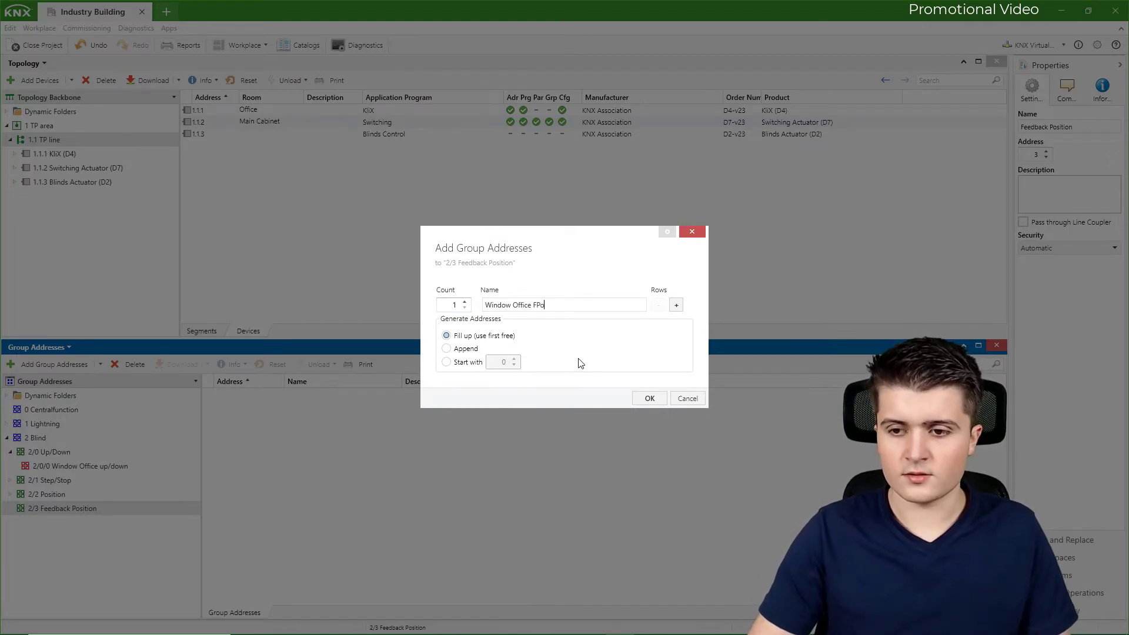
pyautogui.click(644, 399)
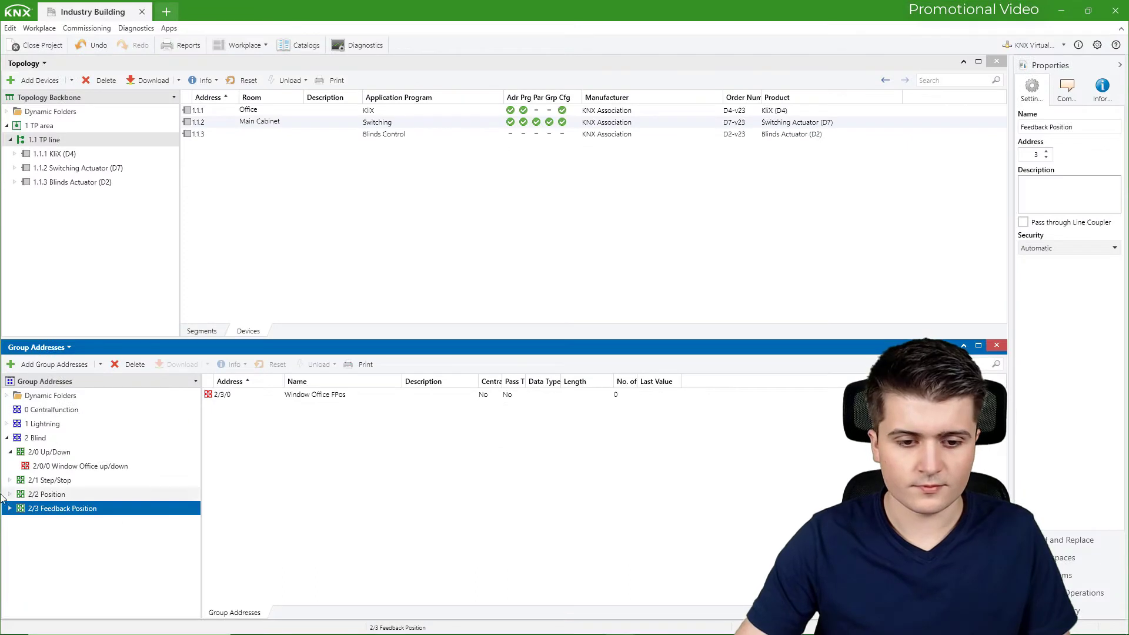
pyautogui.click(9, 508)
pyautogui.click(10, 494)
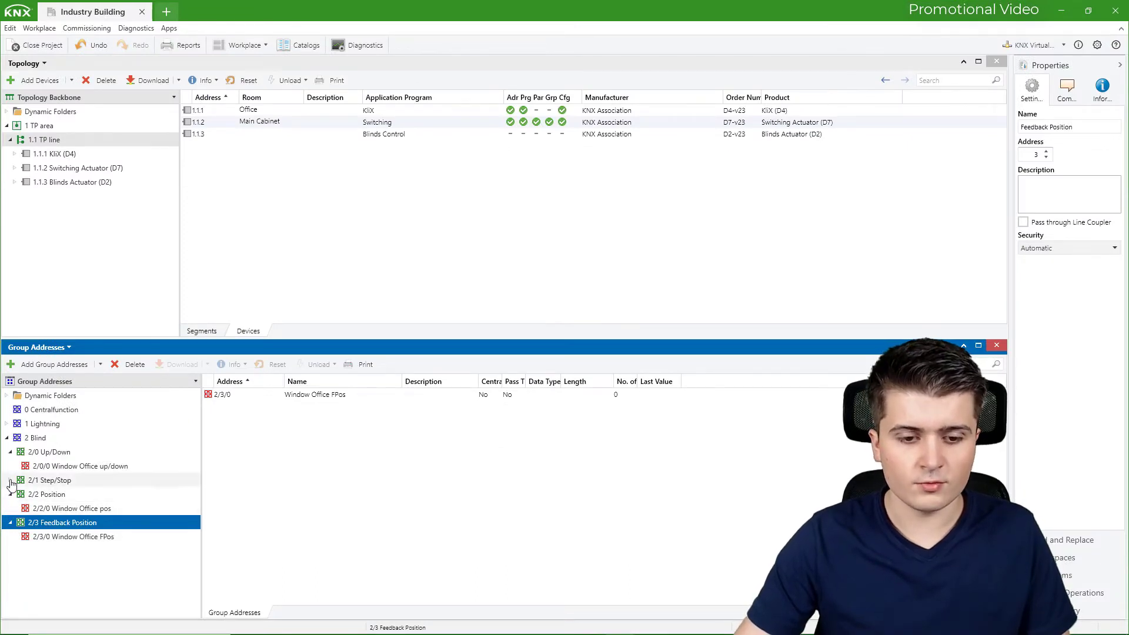
pyautogui.click(9, 480)
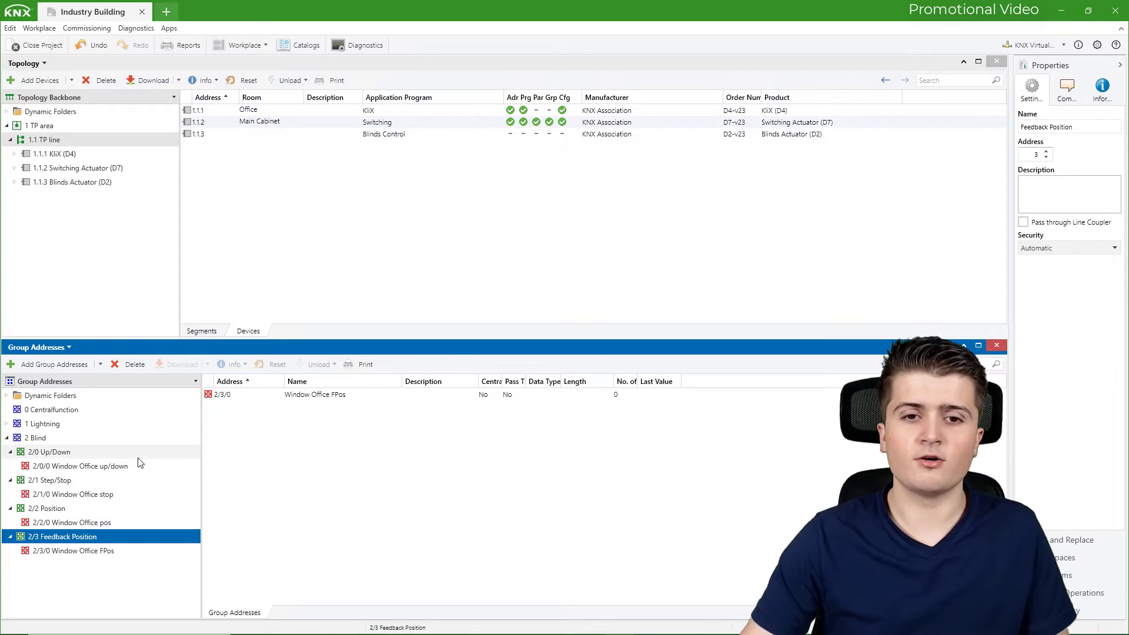
# Link the CH-2 Move, Step/Stop and Feedback objects of 1.1.1 KliX to group addresses 2/0/0, 2/1/0 and 2/3/0.
pyautogui.click(59, 154)
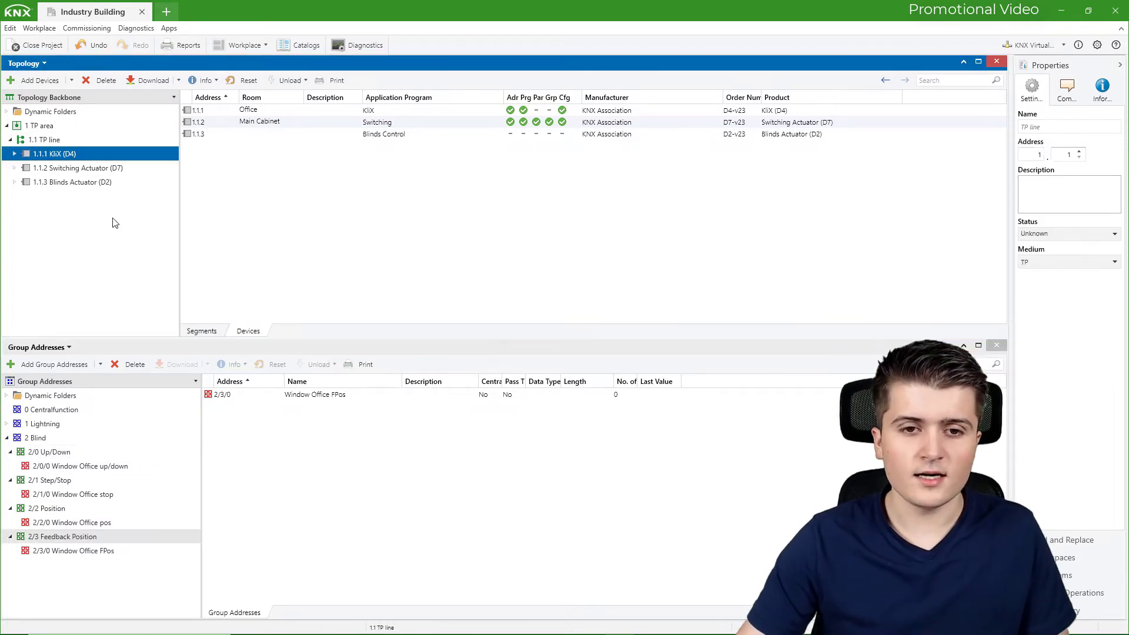
pyautogui.moveTo(371, 135); pyautogui.dragTo(85, 466)
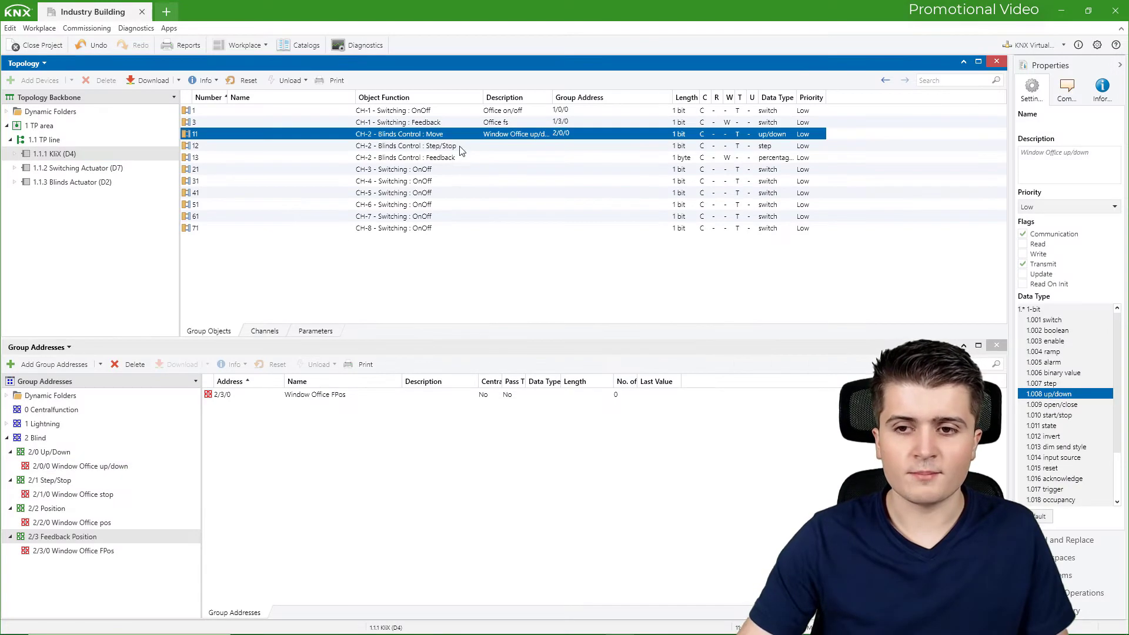
pyautogui.click(458, 147)
pyautogui.moveTo(458, 147); pyautogui.dragTo(94, 494)
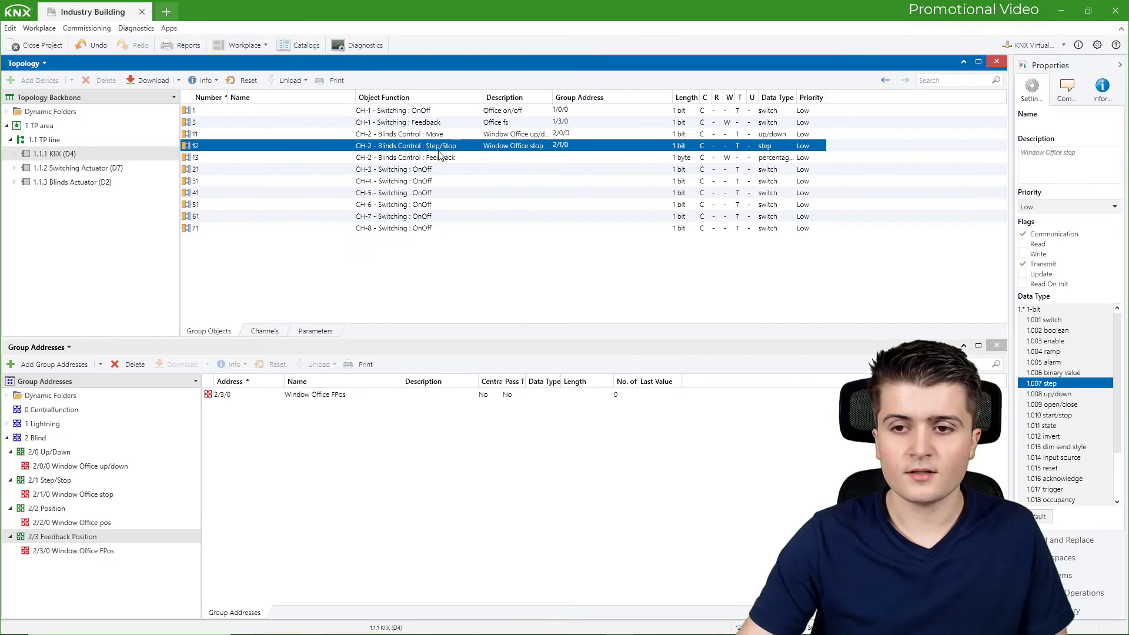
pyautogui.moveTo(438, 157); pyautogui.dragTo(107, 559)
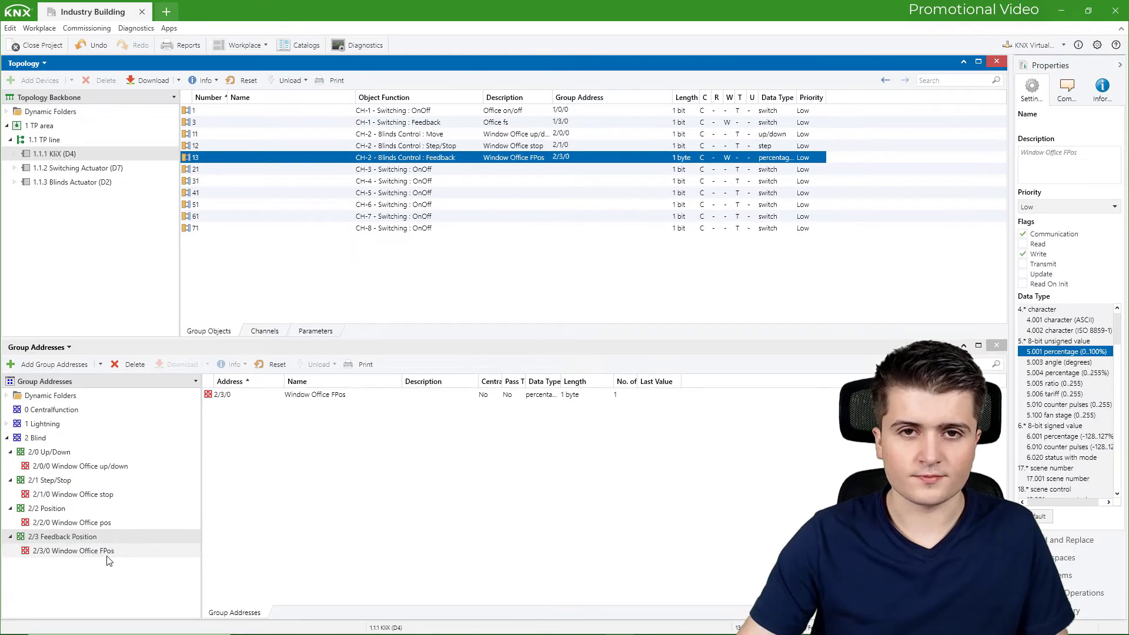
# Link the CH-1 Move, Step/Stop and Position objects of 1.1.3 Blinds Actuator to group addresses 2/0/0, 2/1/0 and 2/2/0.
pyautogui.click(105, 183)
pyautogui.moveTo(340, 110); pyautogui.dragTo(135, 470)
pyautogui.moveTo(379, 123); pyautogui.dragTo(103, 497)
# Link the CH-1 Info Position object of 1.1.3 Blinds Actuator to group address 2/3/0 Window Office FPos and show that address's associations.
pyautogui.moveTo(104, 535); pyautogui.dragTo(454, 142)
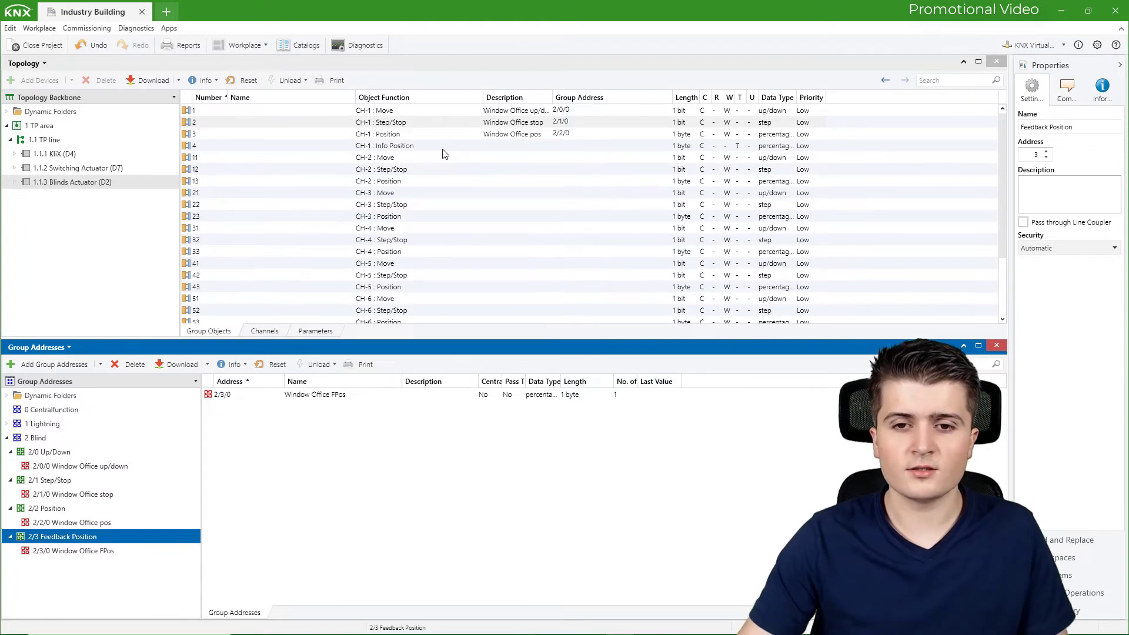
pyautogui.rightClick(444, 150)
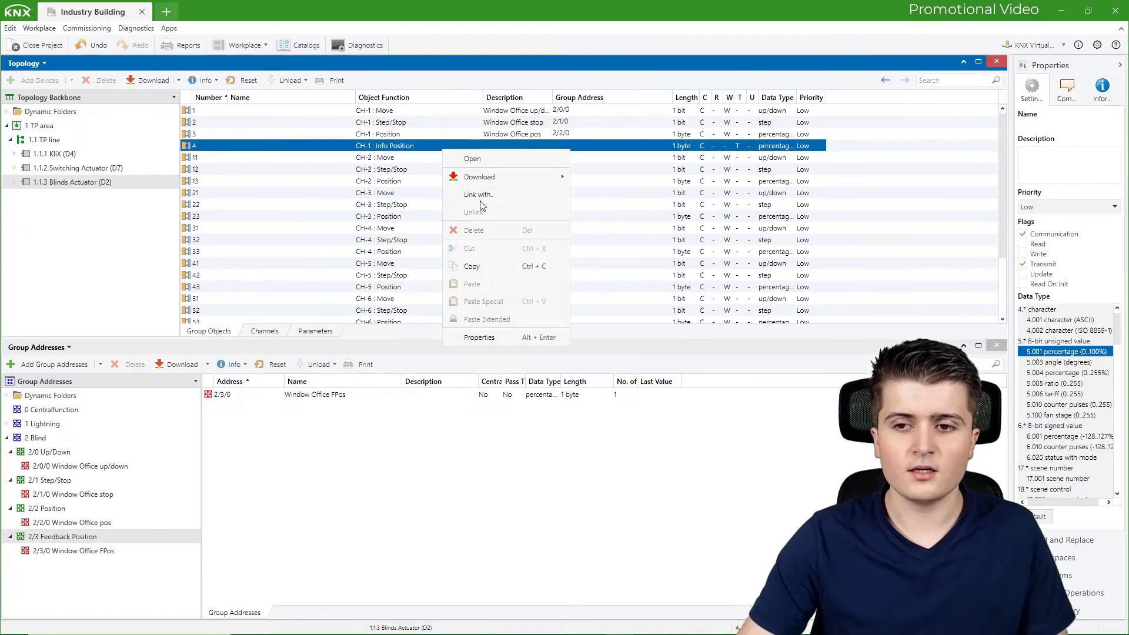
pyautogui.click(480, 199)
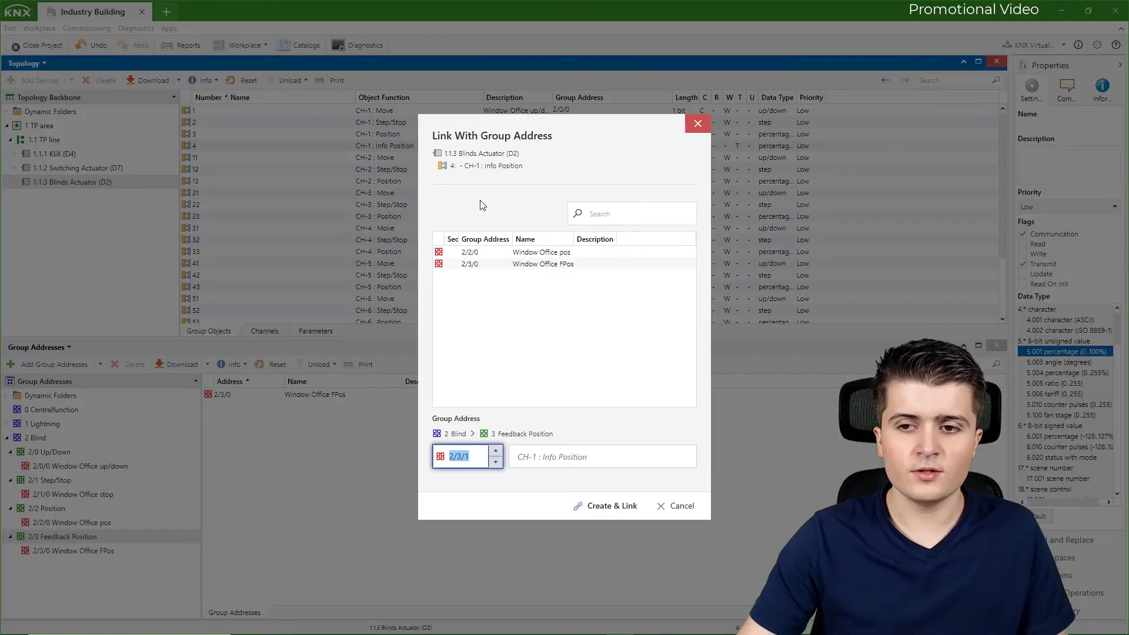
pyautogui.click(511, 266)
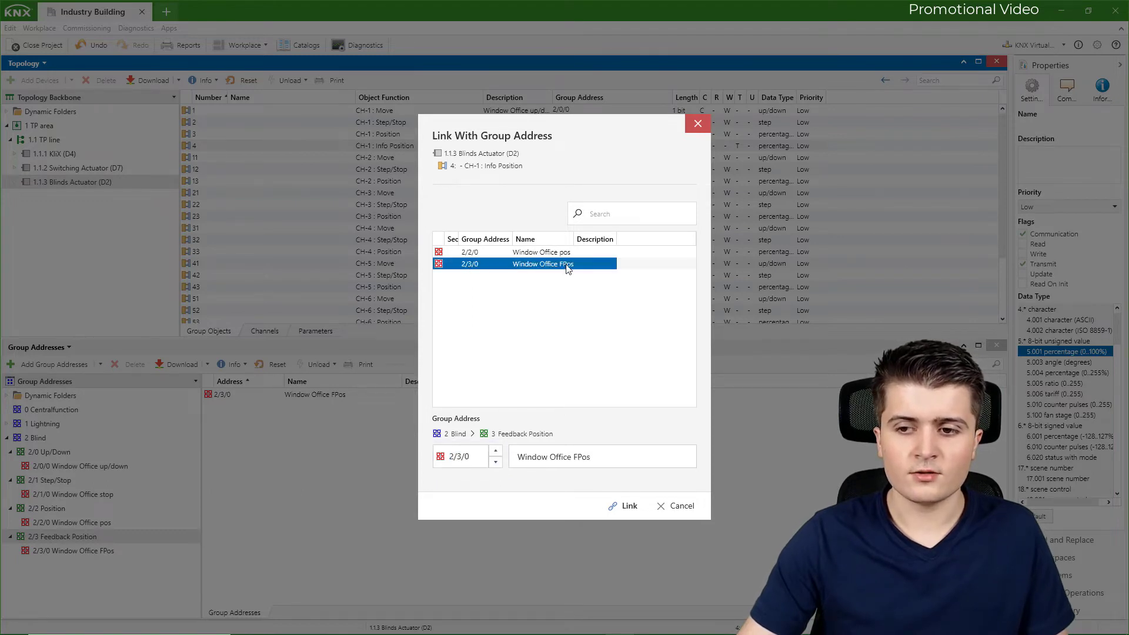
pyautogui.click(616, 508)
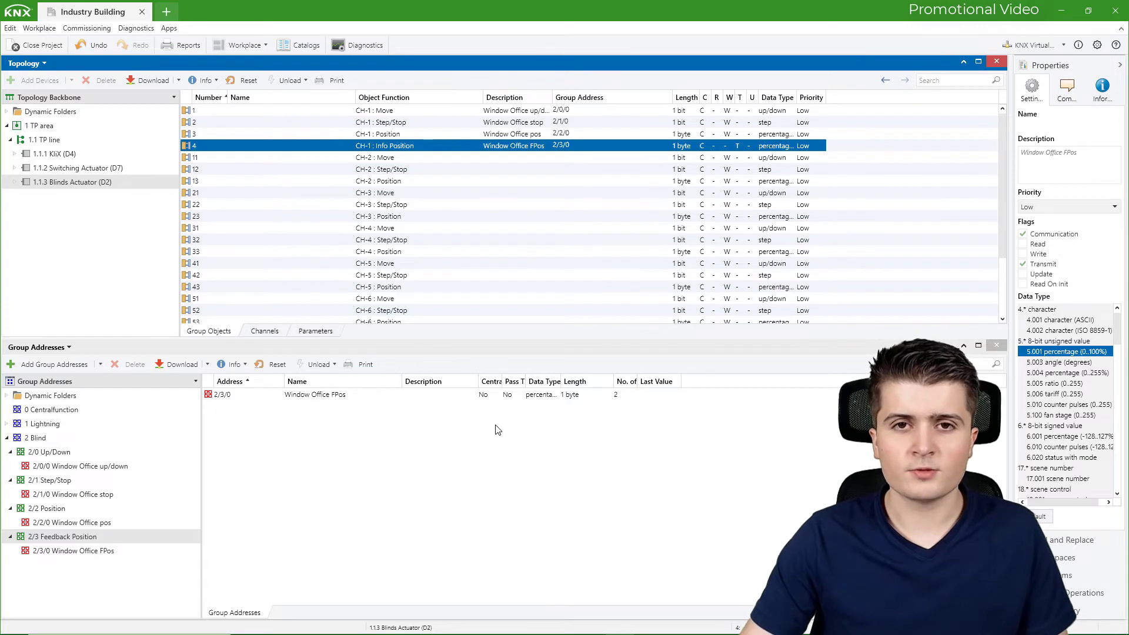
pyautogui.press('Down')
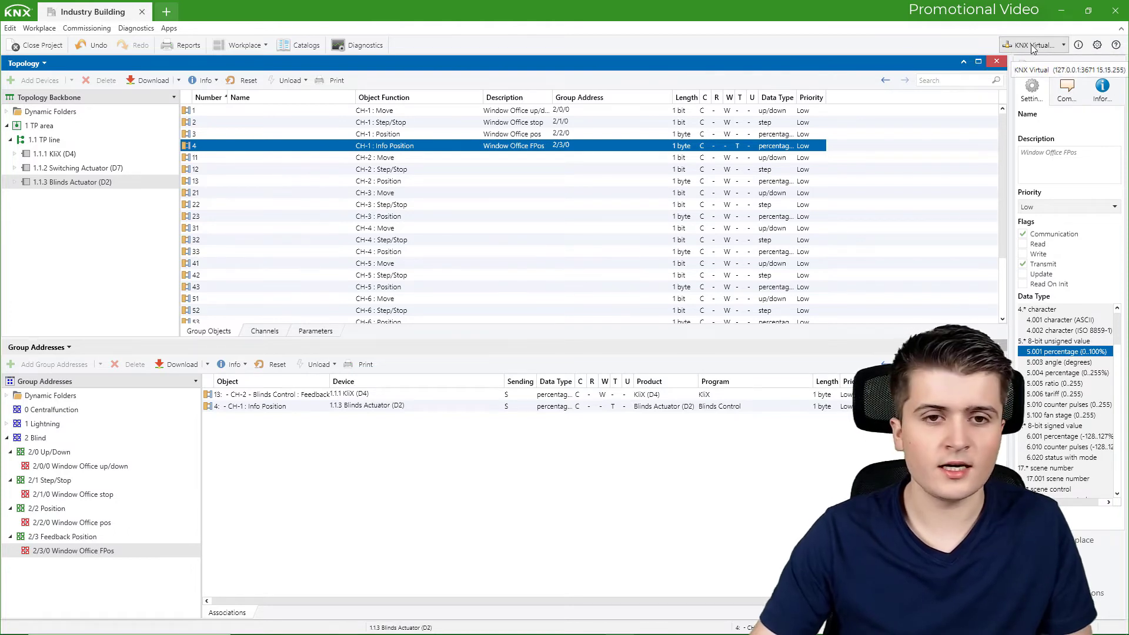
# Show the modified devices, try a partial download to 1.1.1 KliX and open the pending operations history.
pyautogui.click(7, 111)
pyautogui.click(40, 141)
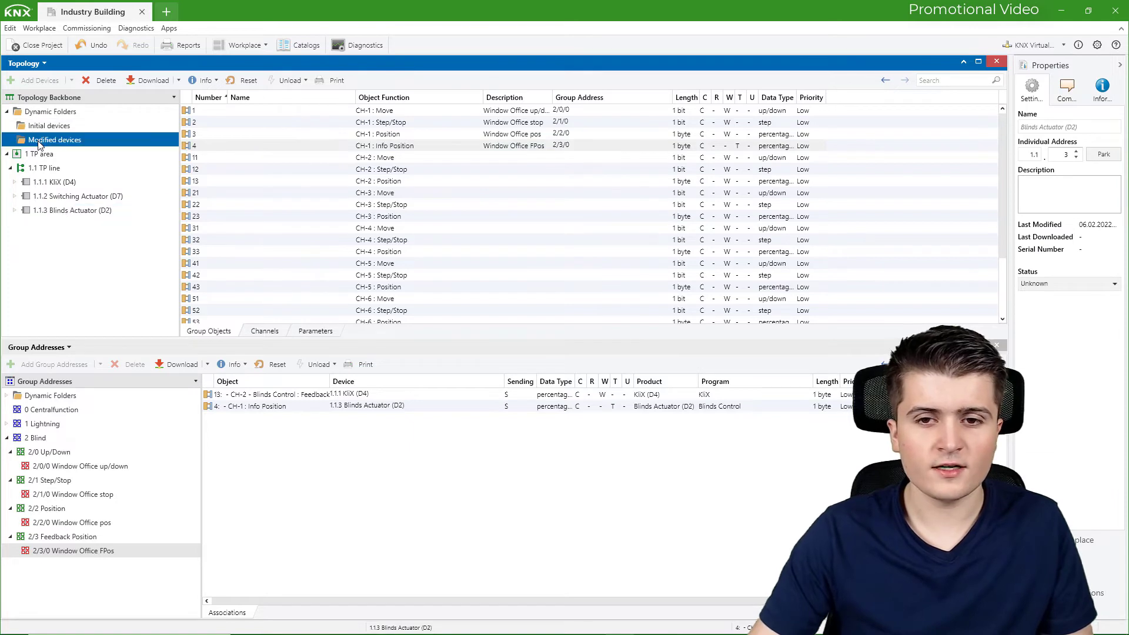
pyautogui.click(309, 112)
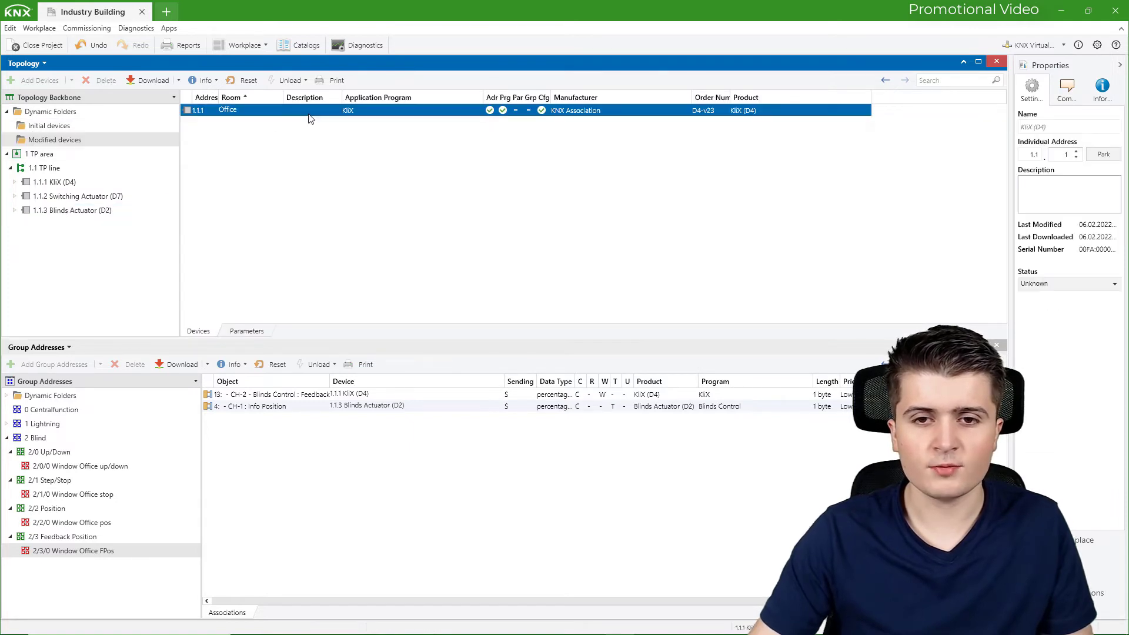
pyautogui.click(178, 80)
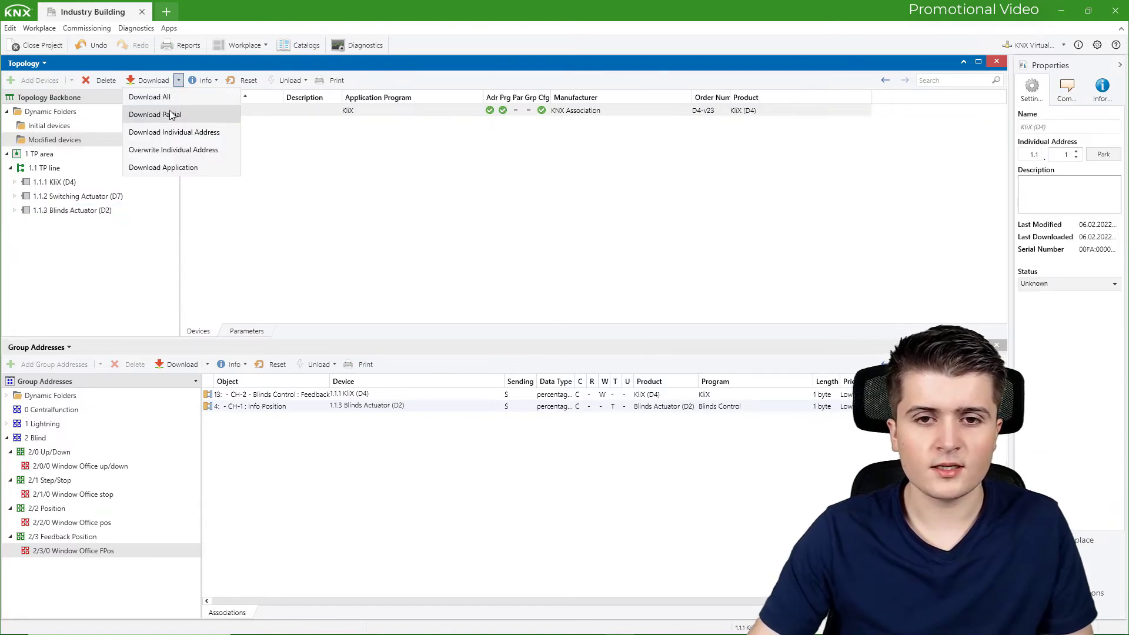
pyautogui.click(171, 114)
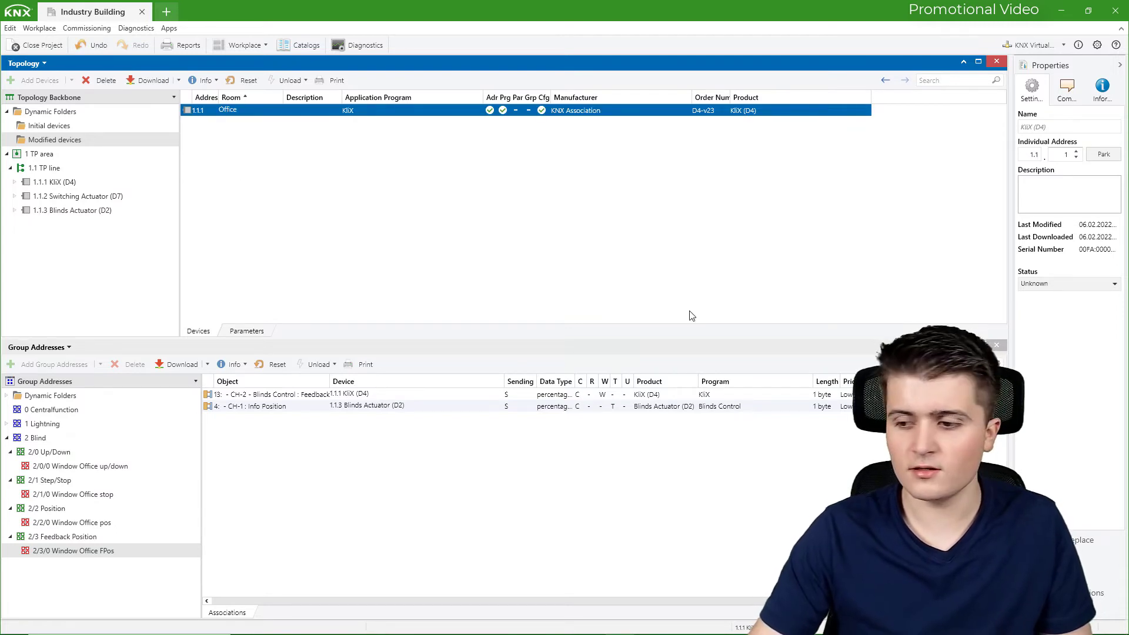
pyautogui.click(1093, 594)
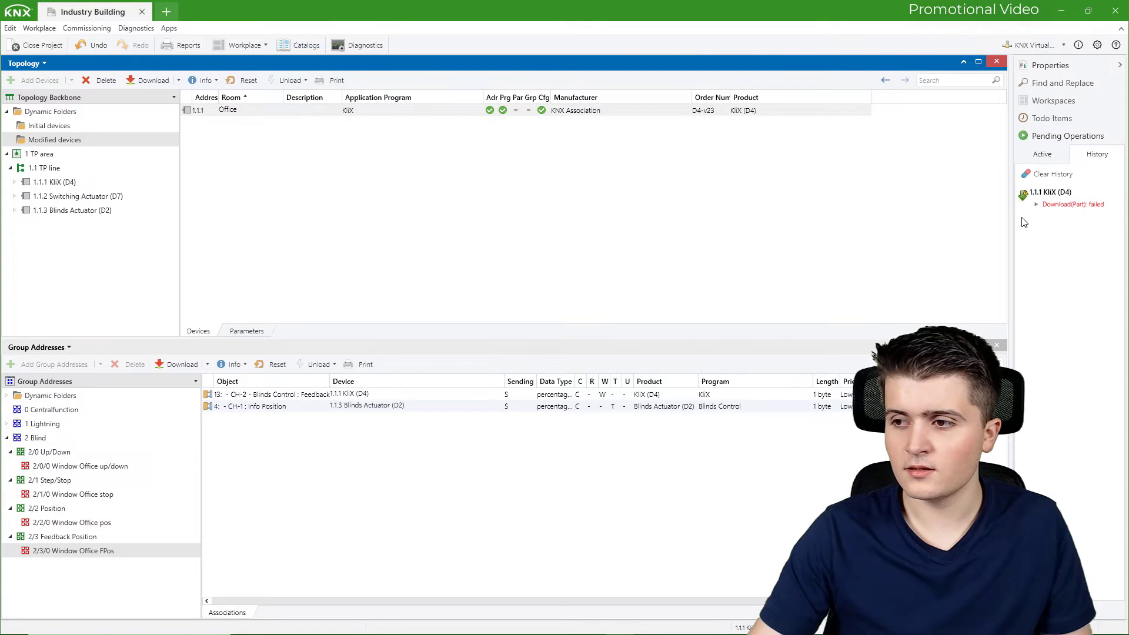
# Download the application to the modified device 1.1.1 KliX.
pyautogui.click(301, 112)
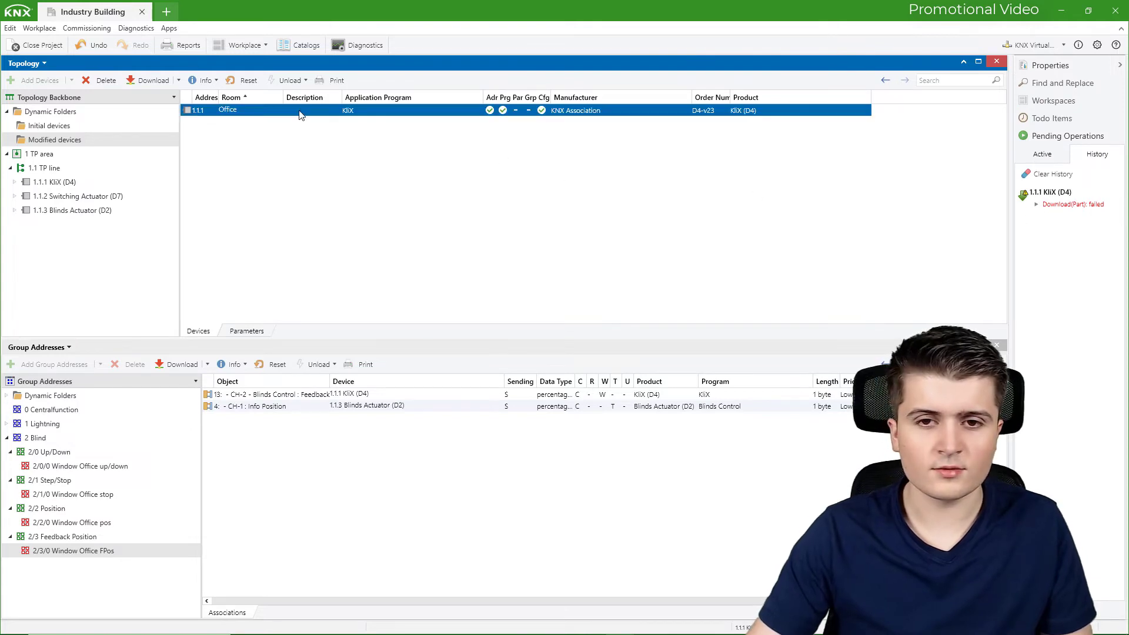
pyautogui.click(178, 82)
pyautogui.click(156, 169)
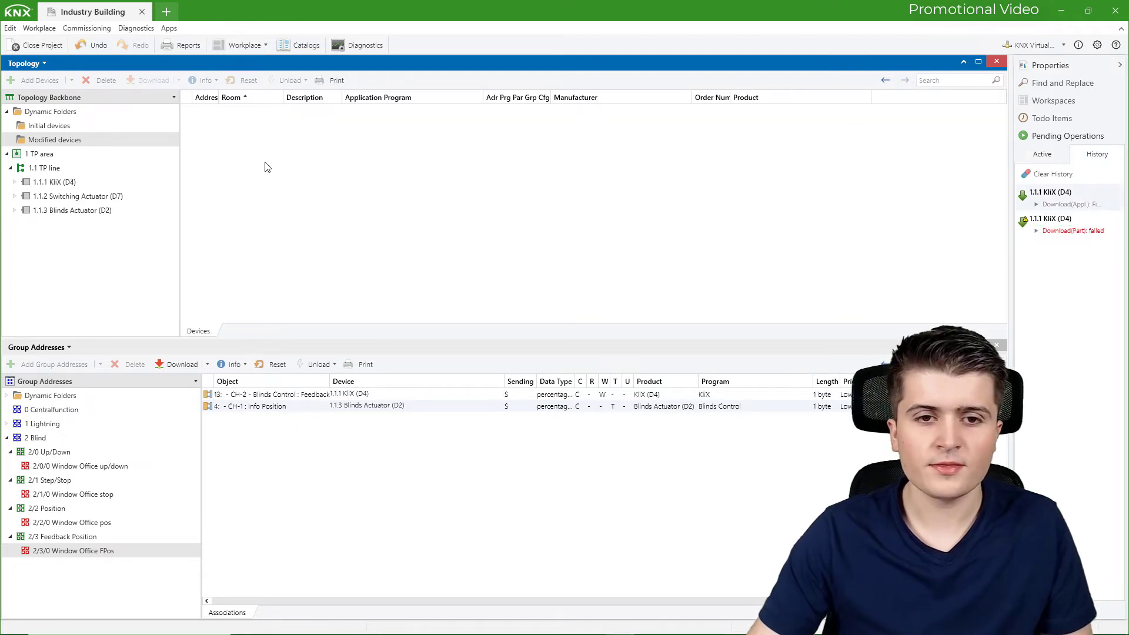
# Start a full download to the initial device 1.1.3 Blinds Actuator and activate programming mode on D2 in KNX Virtual.
pyautogui.click(86, 127)
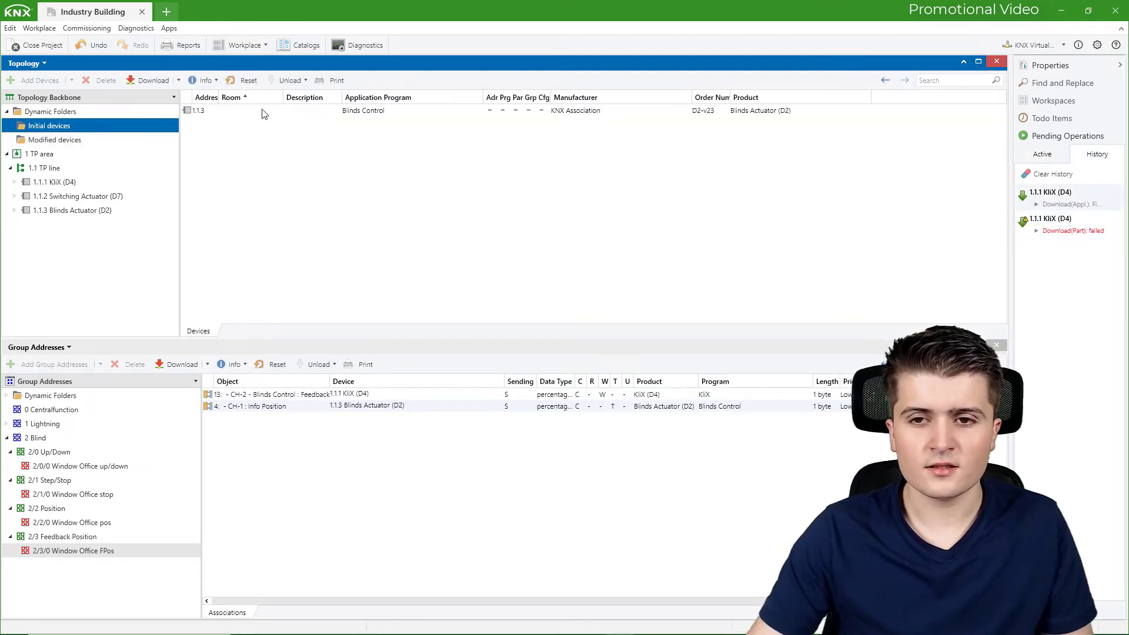
pyautogui.click(352, 112)
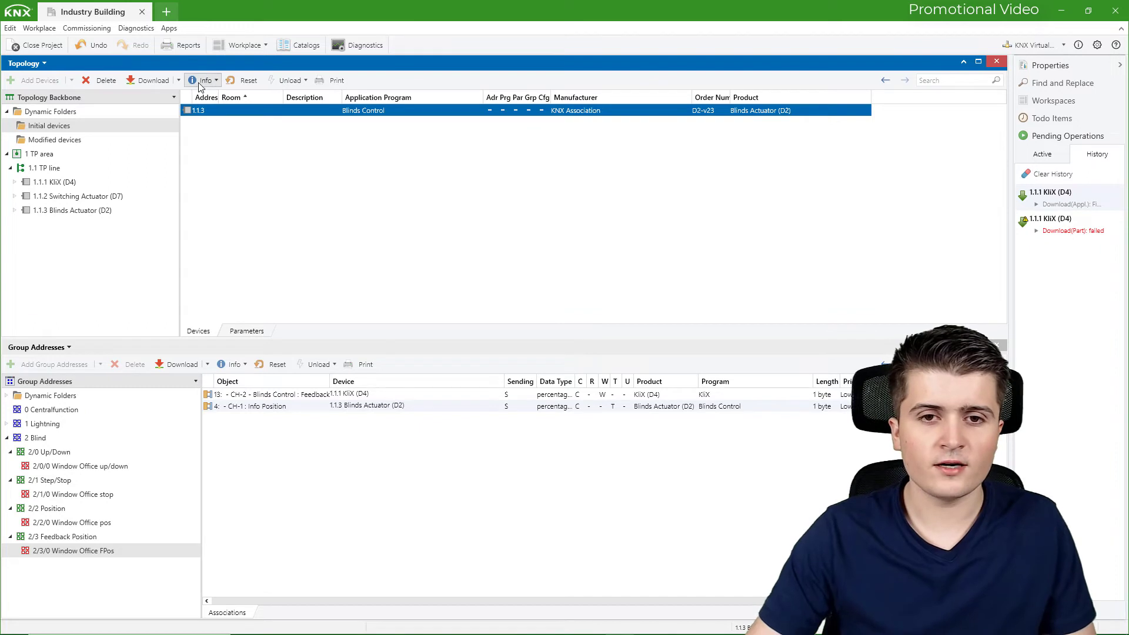
pyautogui.click(180, 80)
pyautogui.click(148, 96)
pyautogui.hotkey('alt', 'Tab')
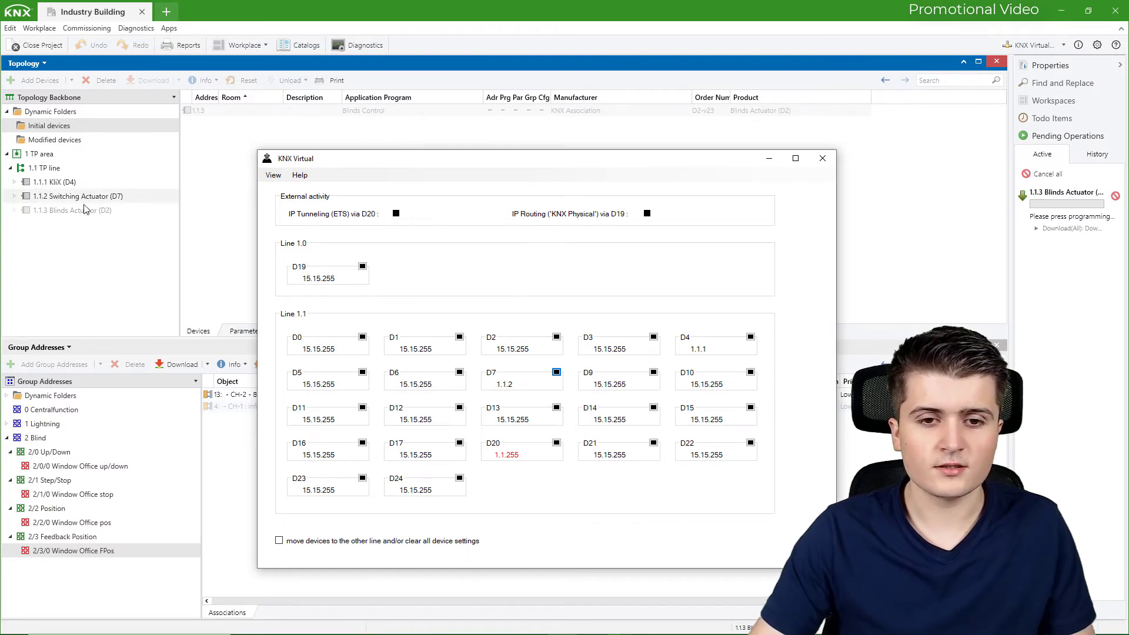
pyautogui.click(556, 337)
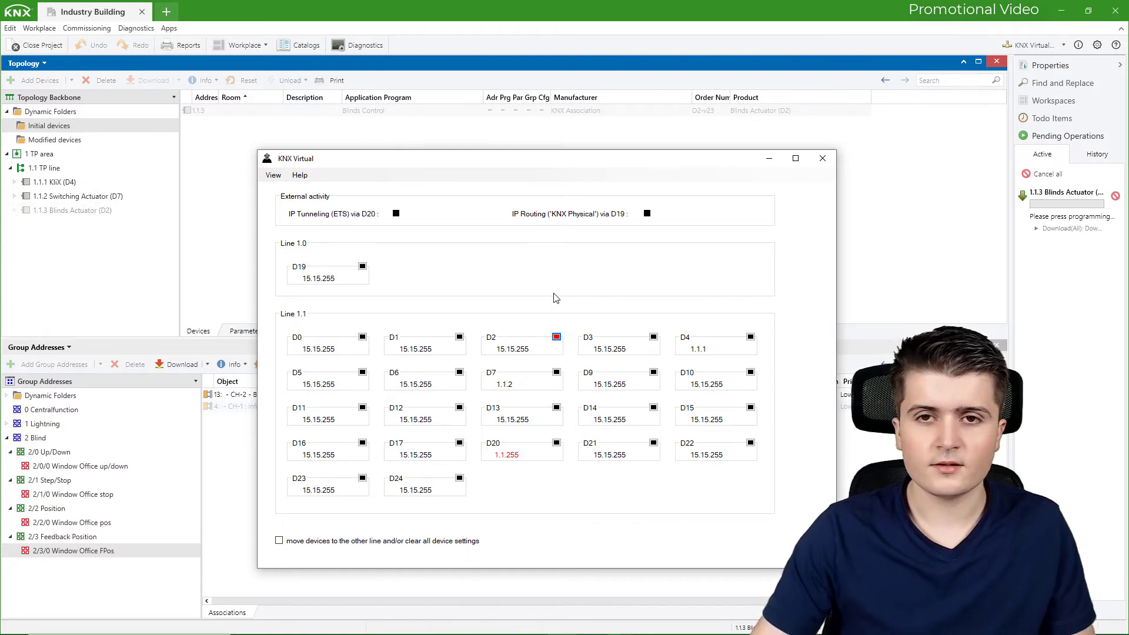
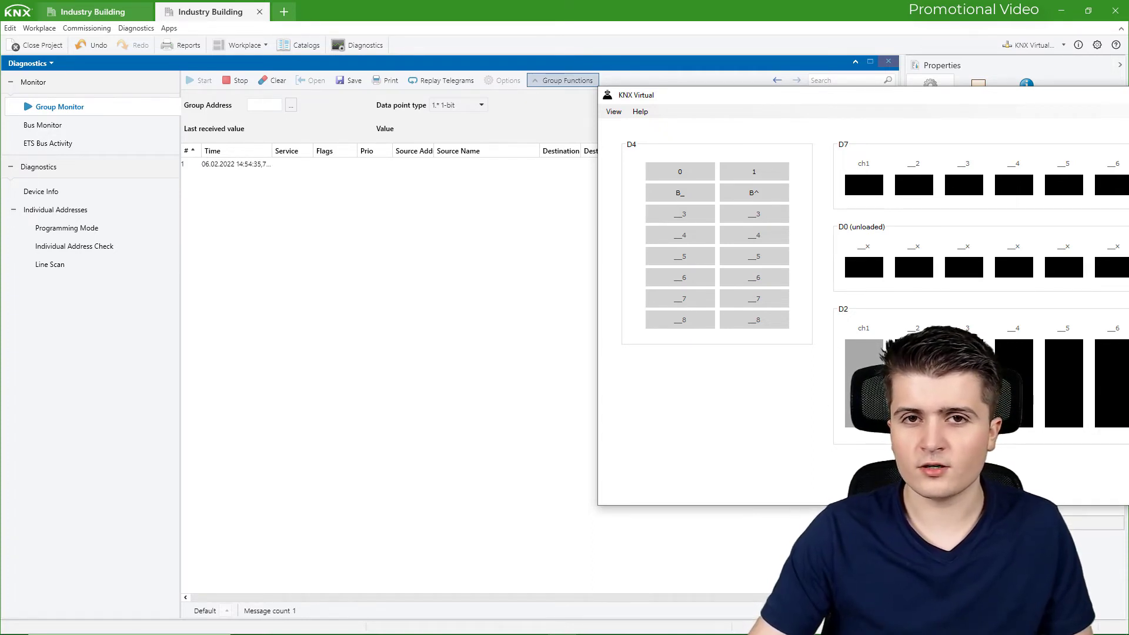
# In KNX Virtual, raise and stop the D2 channel 1 blind with D4's B^ button, keeping the group monitor telegrams uncovered.
pyautogui.moveTo(748, 103); pyautogui.dragTo(651, 86)
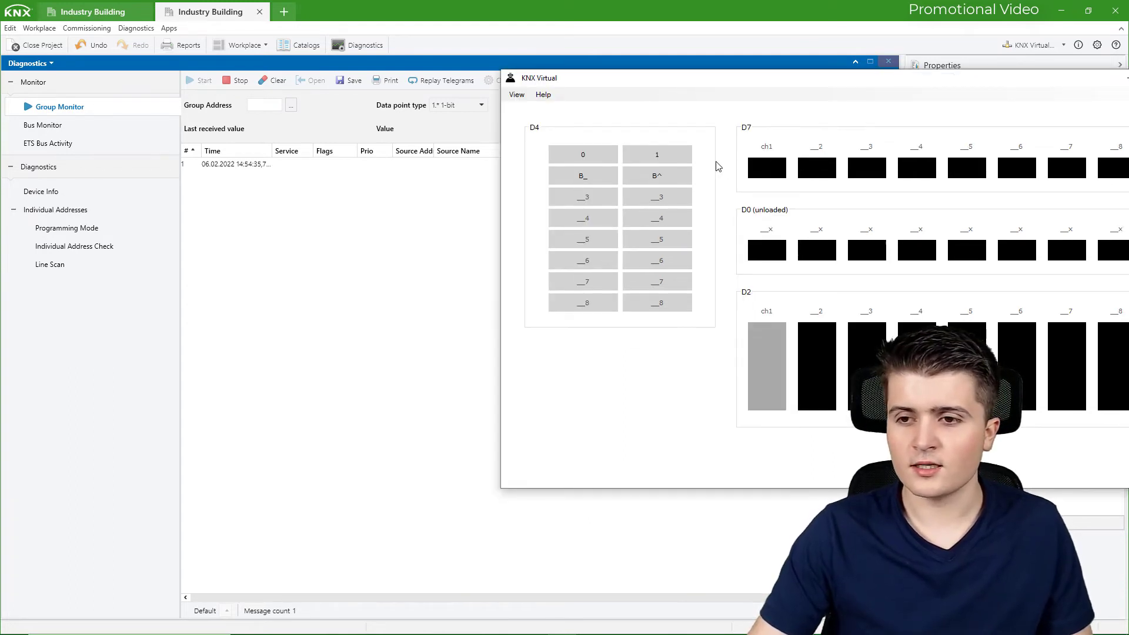
pyautogui.click(648, 178)
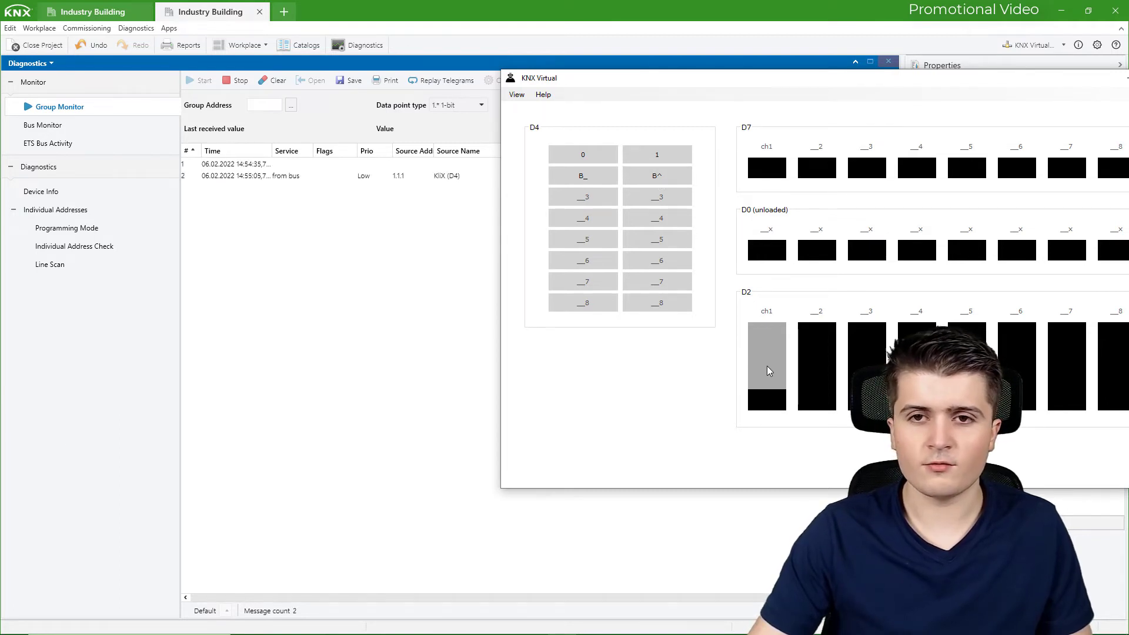
pyautogui.click(657, 179)
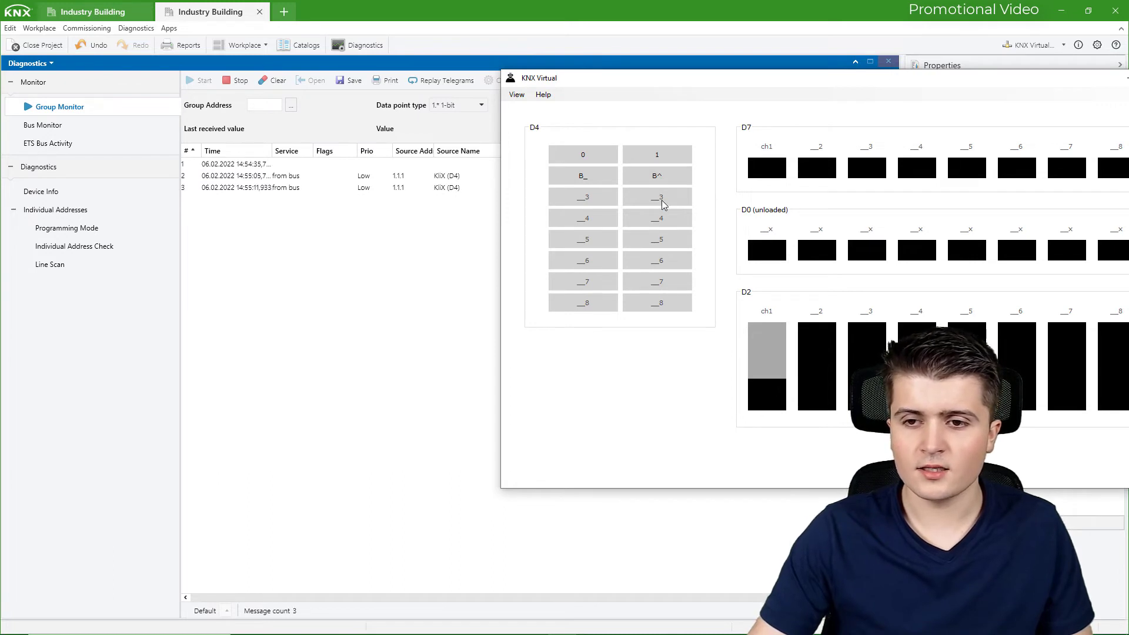
pyautogui.moveTo(643, 80); pyautogui.dragTo(309, 258)
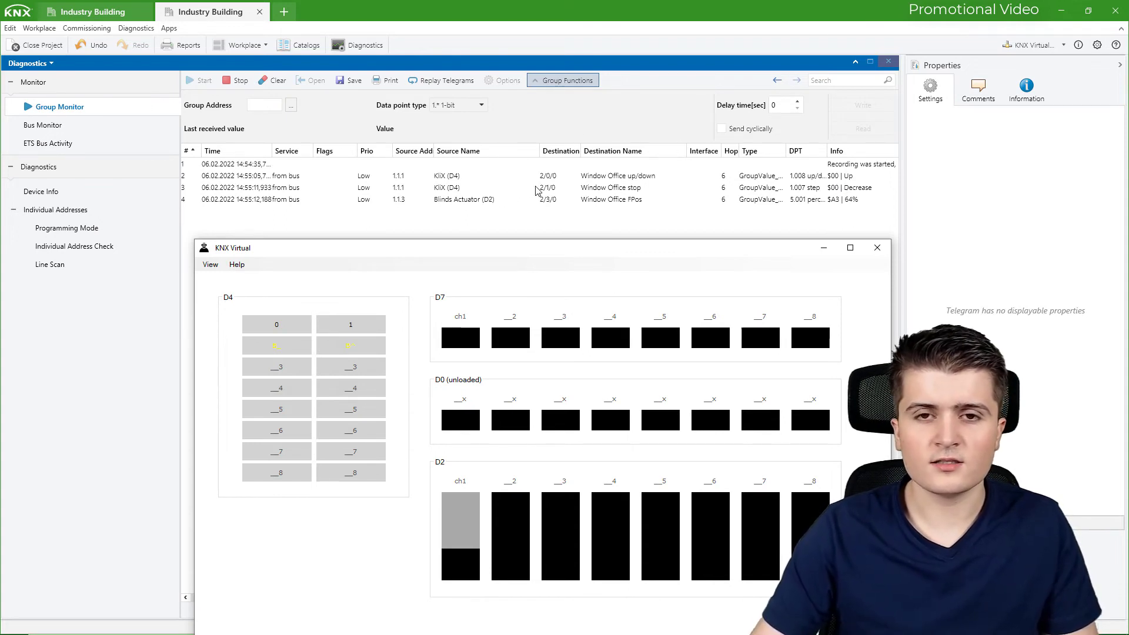
# Lower the D2 channel 1 blind with D4's B_ button, stop it with B^, and bring the full group monitor telegram list forward.
pyautogui.click(284, 347)
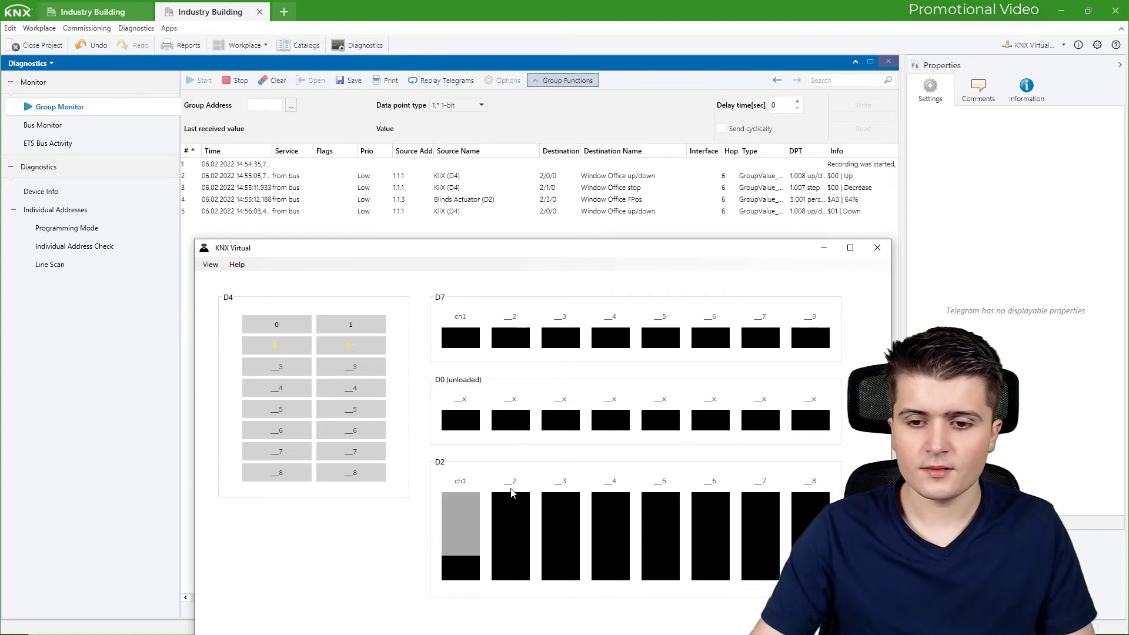
pyautogui.click(355, 349)
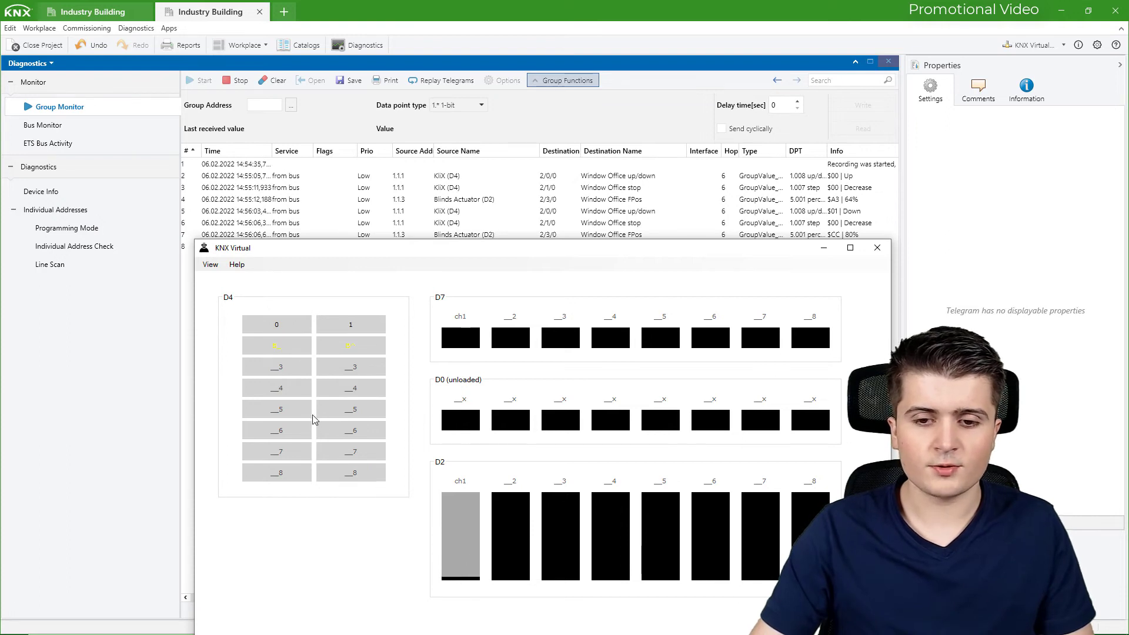
pyautogui.click(154, 359)
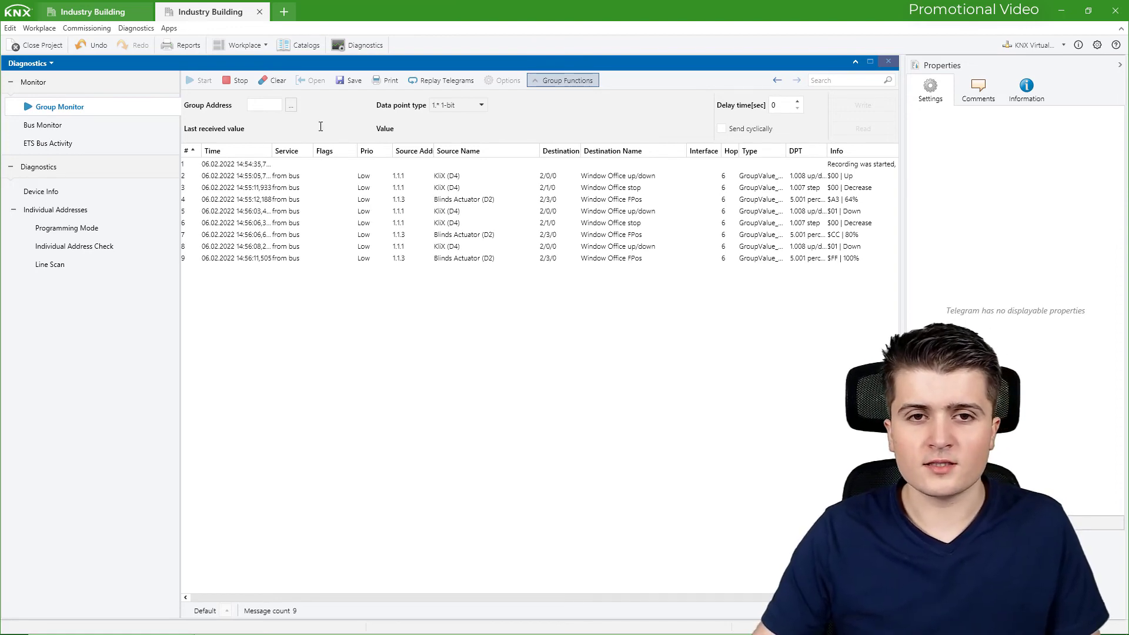
# Look up the position group address 2/2/0 Window Office pos in the project and return to the group monitor.
pyautogui.click(117, 13)
pyautogui.click(34, 524)
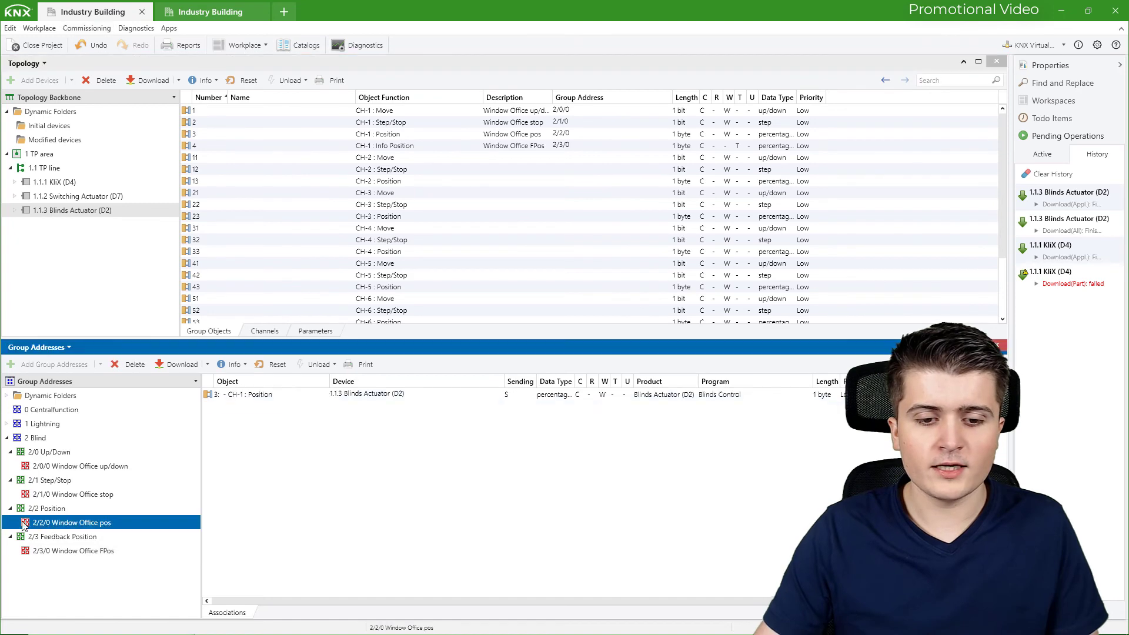
pyautogui.click(209, 11)
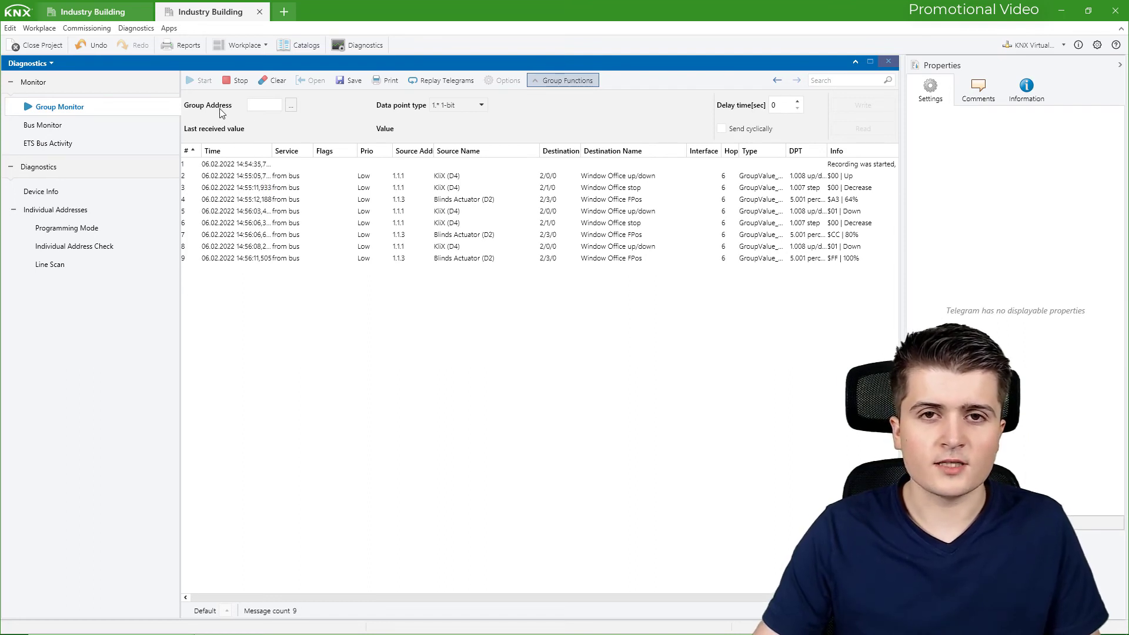
# Write a value of 30 % to group address 2/2/0 and bring KNX Virtual forward beneath the telegrams to check the D2 channel 1 blind.
pyautogui.click(266, 107)
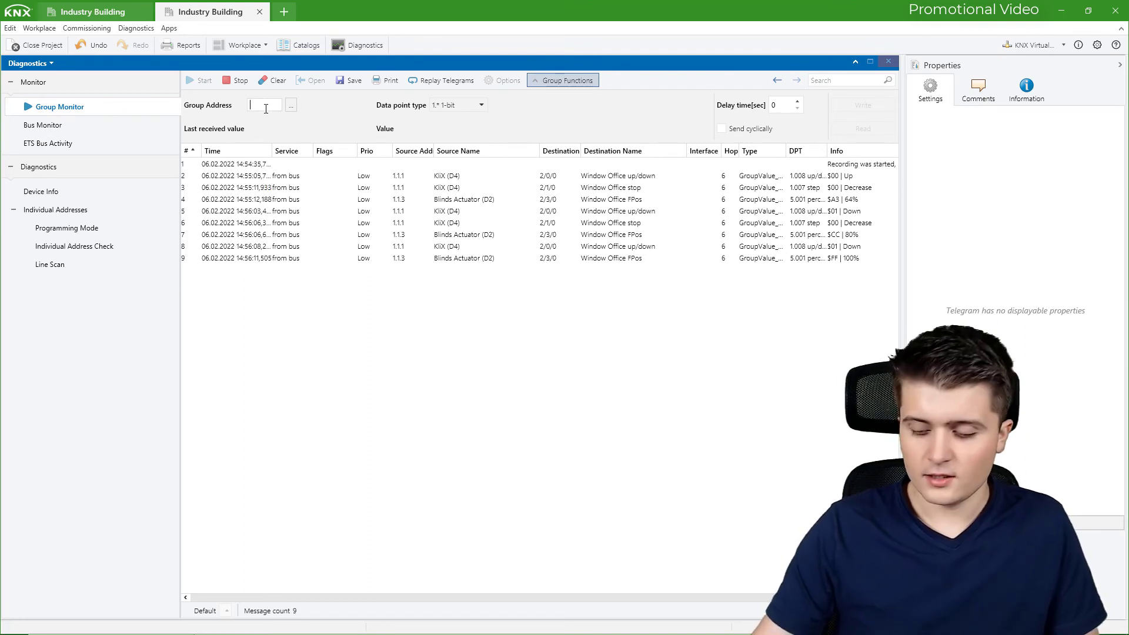
pyautogui.write('2/2/0')
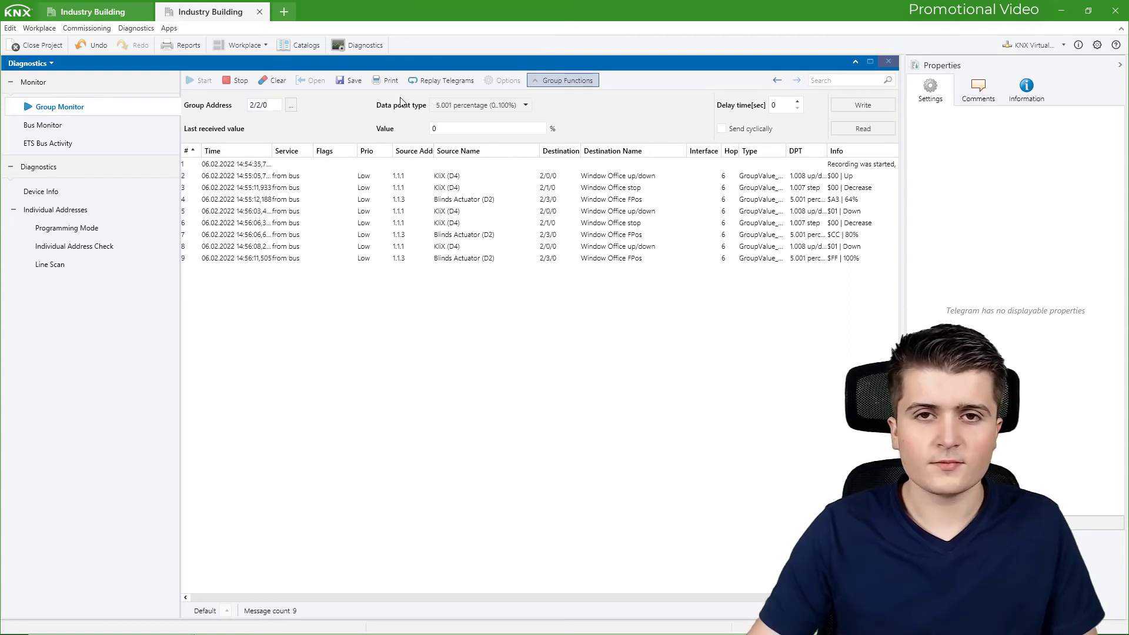
pyautogui.click(481, 130)
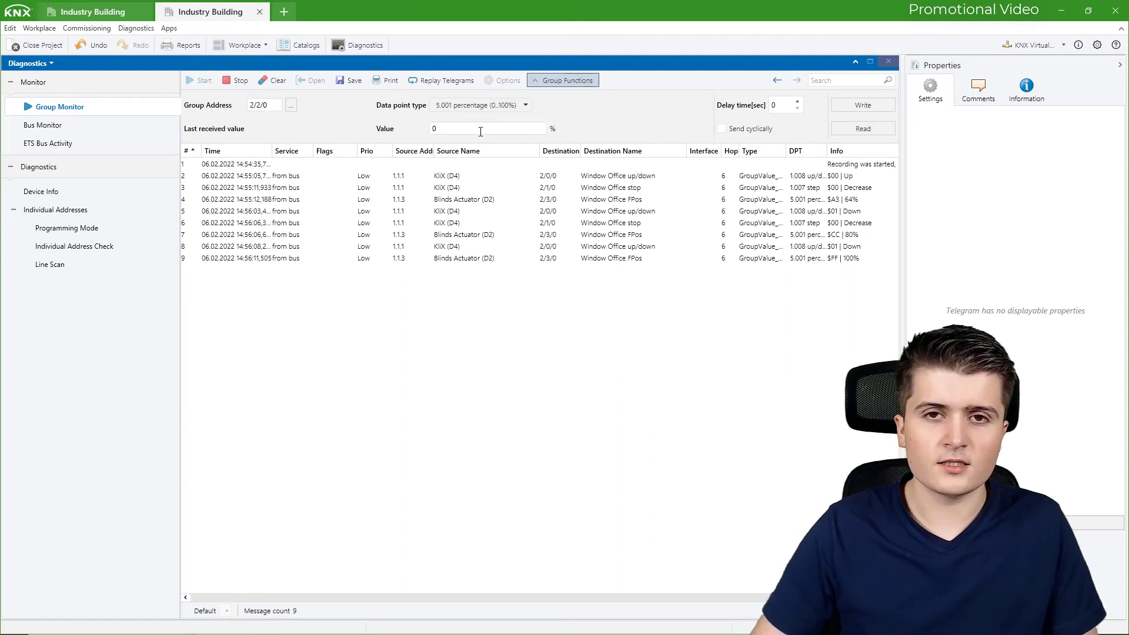
pyautogui.press('BackSpace')
pyautogui.write('30')
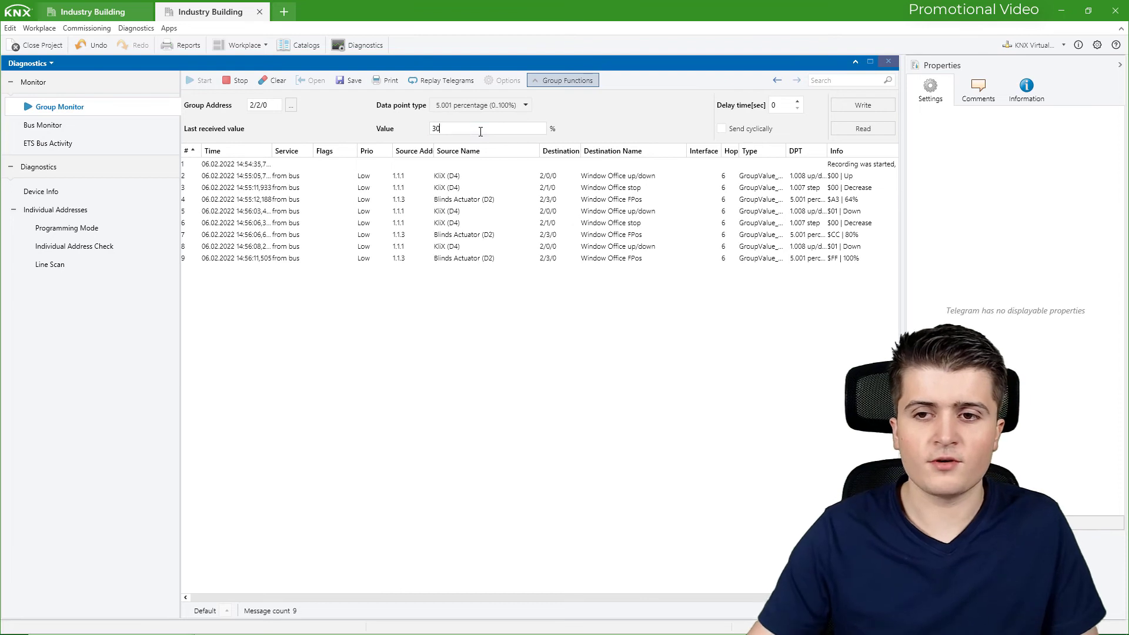
pyautogui.click(862, 106)
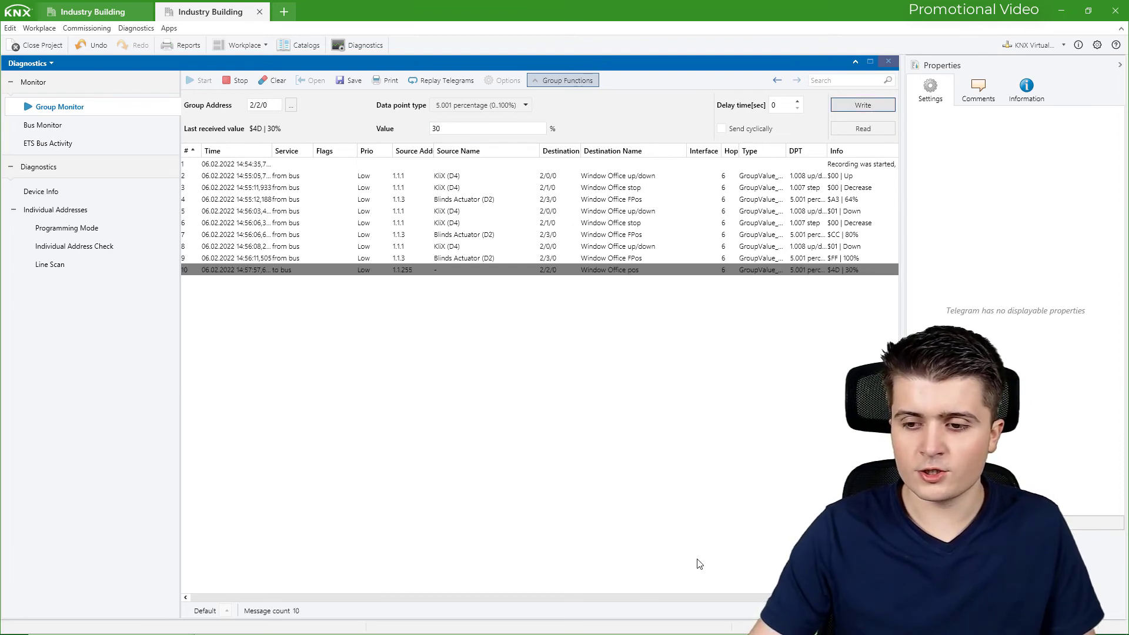
pyautogui.hotkey('alt', 'Tab')
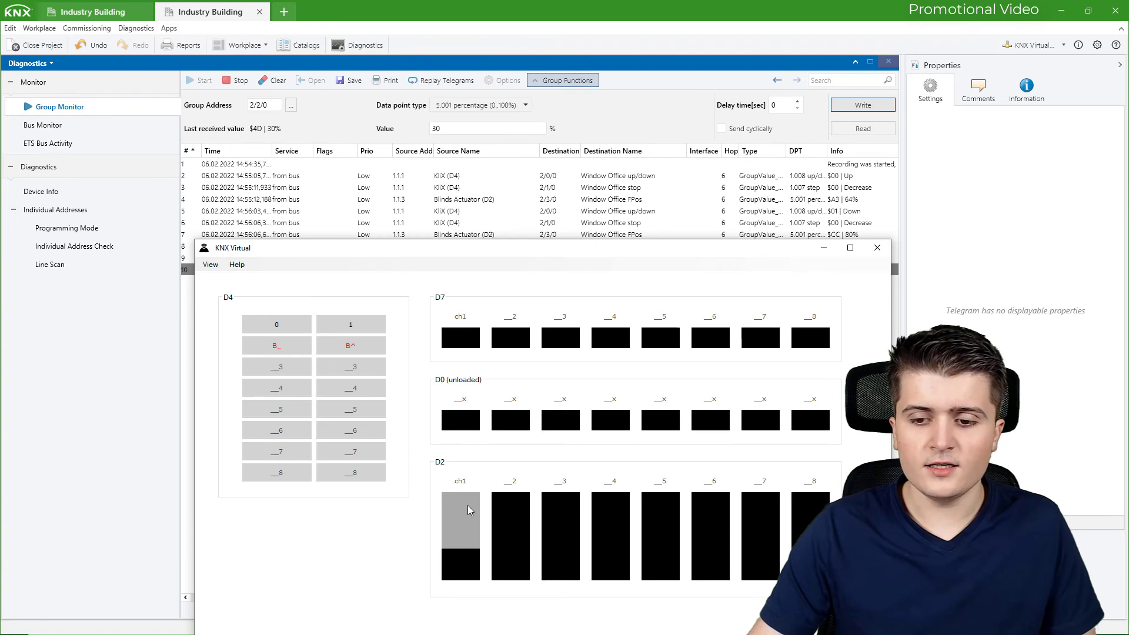
pyautogui.moveTo(418, 256); pyautogui.dragTo(445, 310)
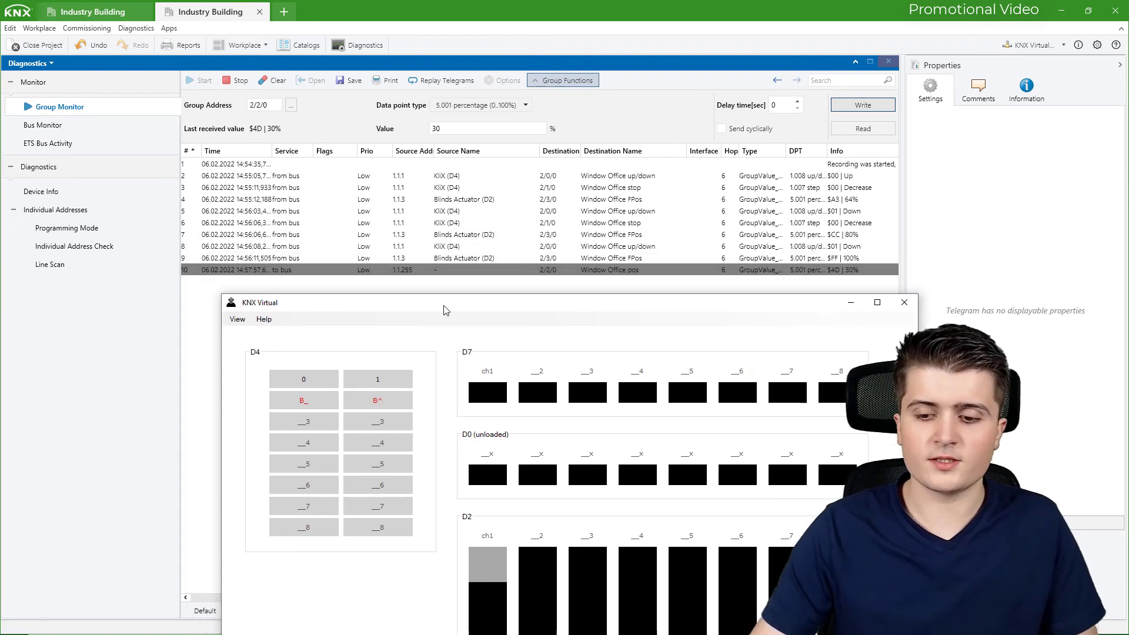